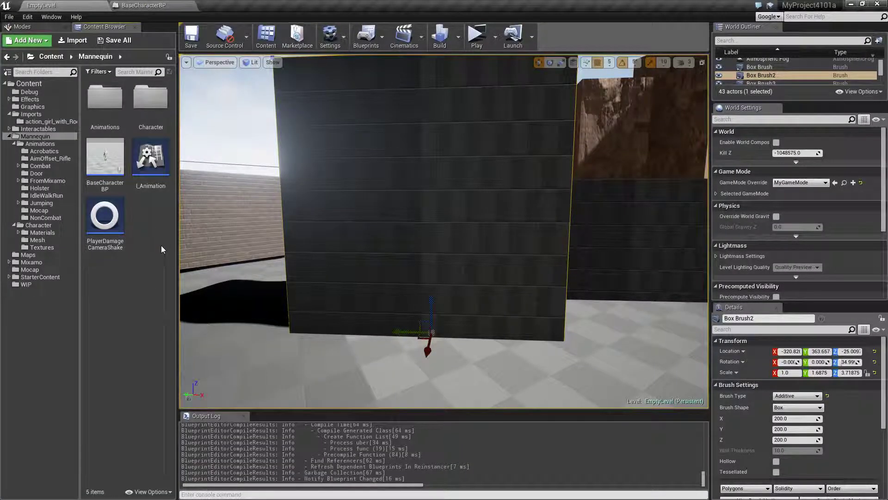
Step: Browse to the mannequin's Mesh folder and preview SK_Adam in its mesh editor
click(40, 241)
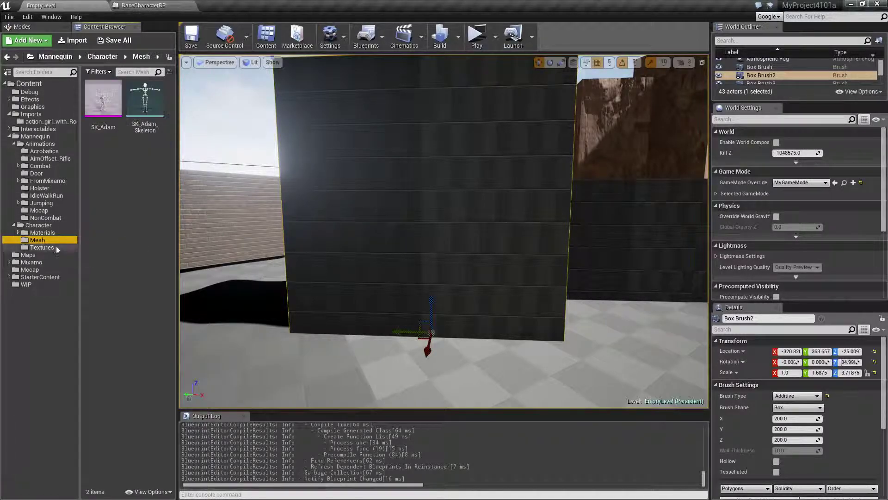
right_click(105, 100)
click(93, 167)
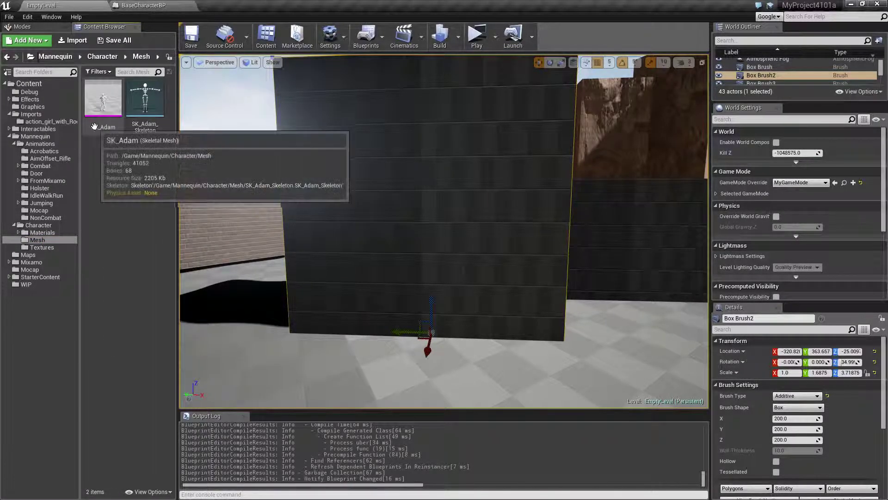
double_click(102, 100)
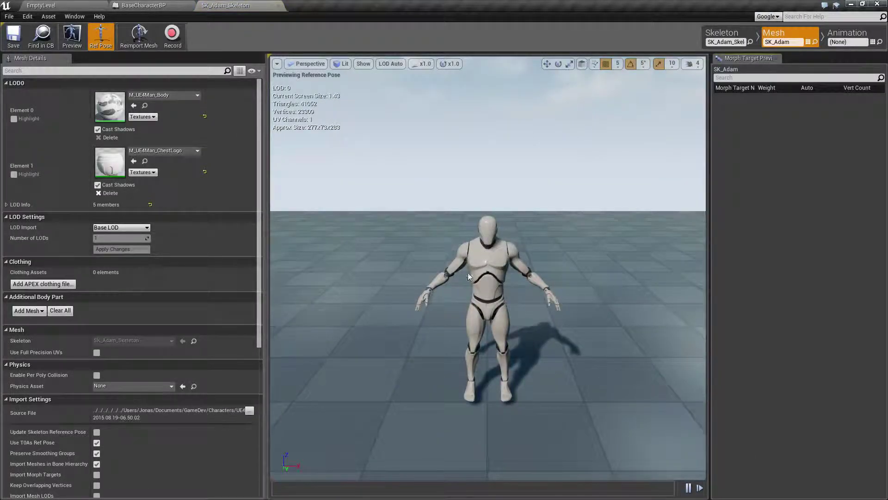
click(41, 5)
Step: Export SK_Adam via Asset Actions as SK_Adam.FBX into the SK_Adam folder
right_click(104, 116)
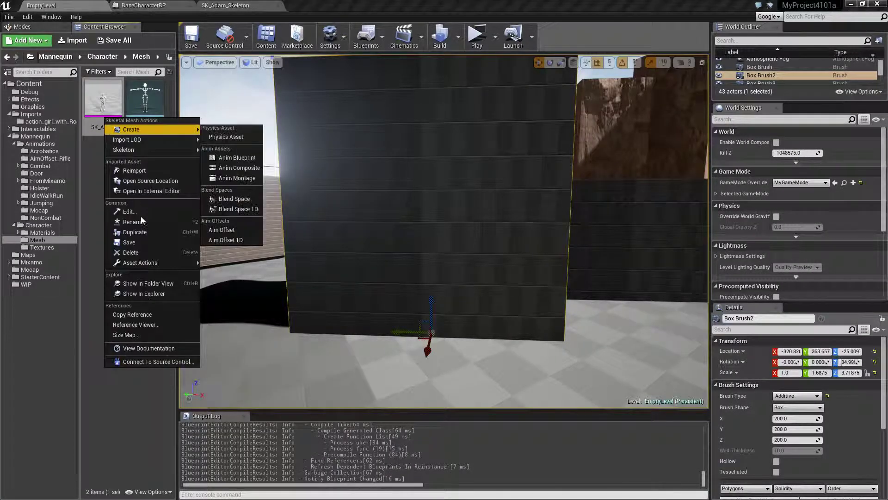
mouse_move(150, 262)
click(221, 305)
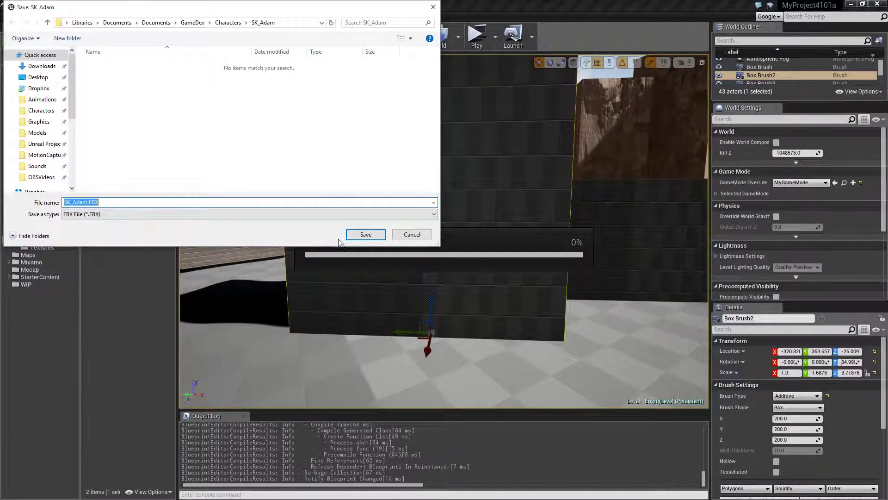
click(359, 236)
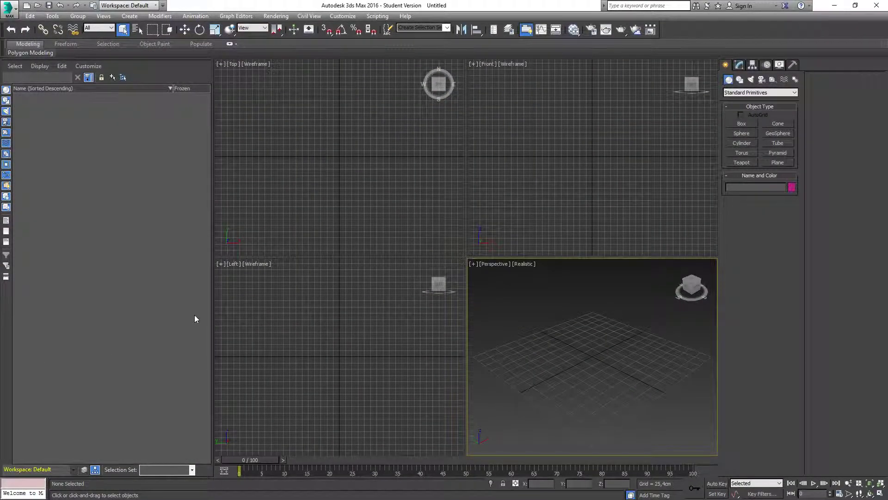
Step: Import Characters\SK_Adam\SK_Adam.FBX with file units converted to centimeters
click(13, 14)
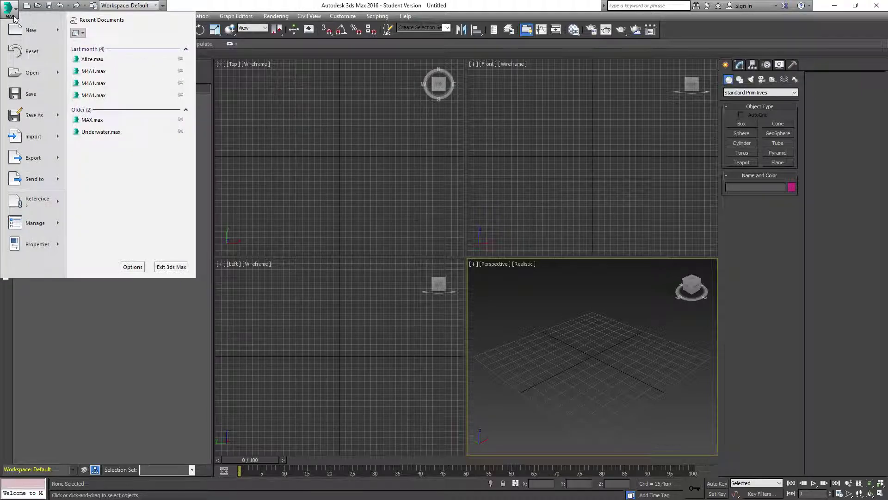
click(28, 139)
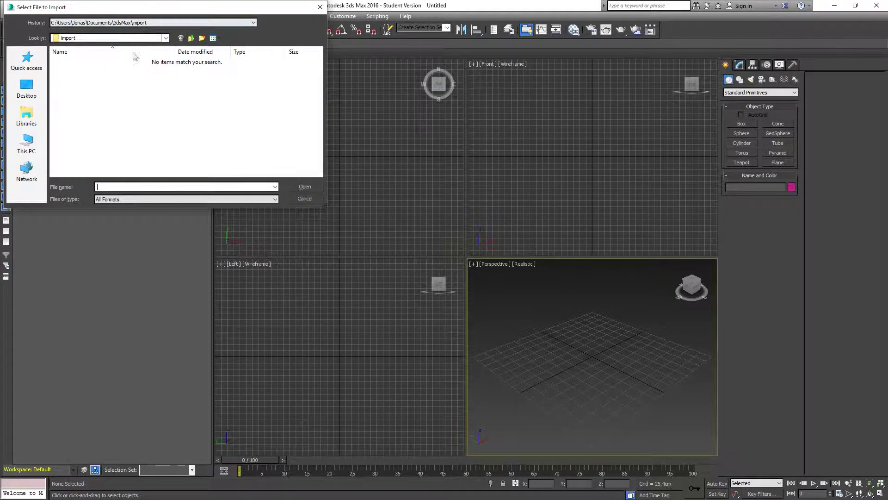
click(26, 65)
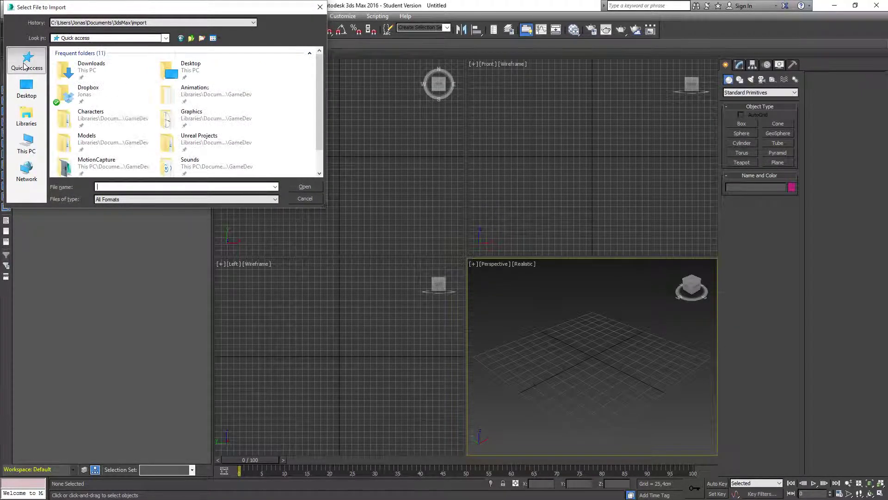
double_click(77, 113)
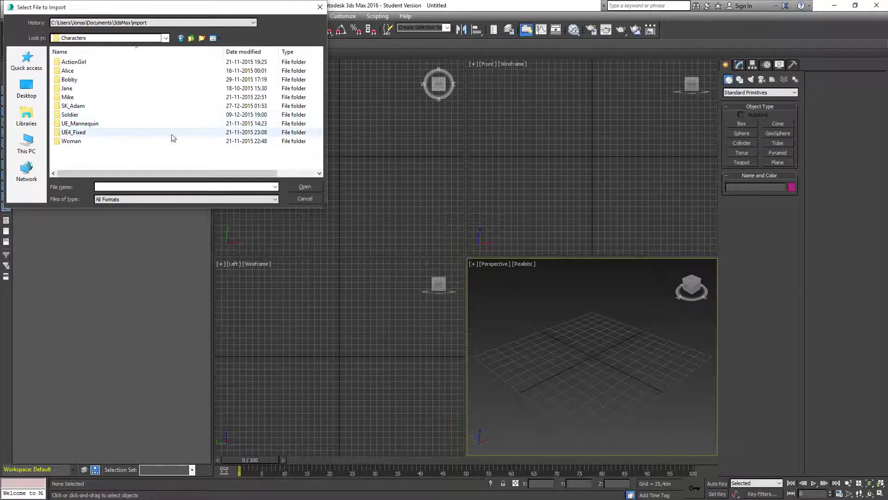
double_click(74, 106)
double_click(74, 62)
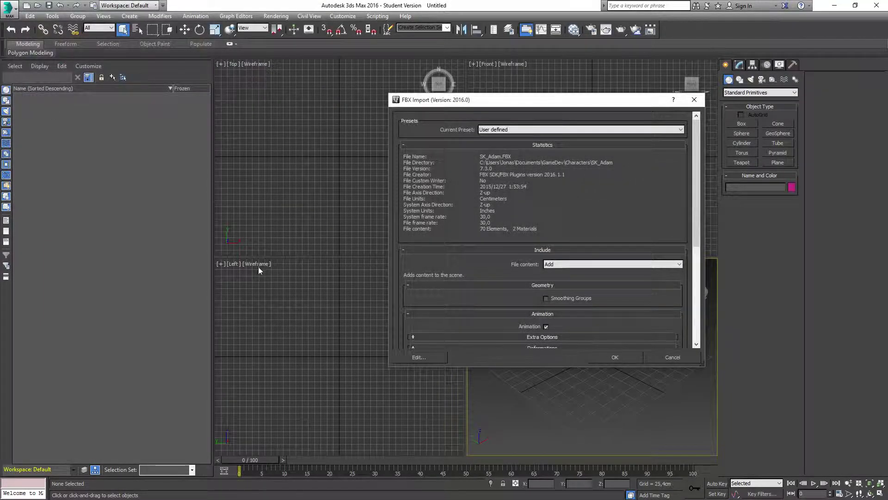
scroll(618, 301, down, 5)
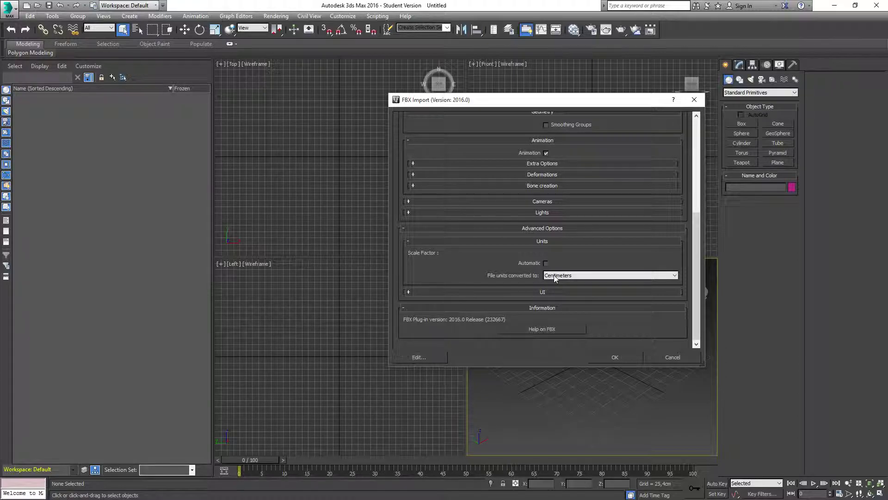
click(614, 357)
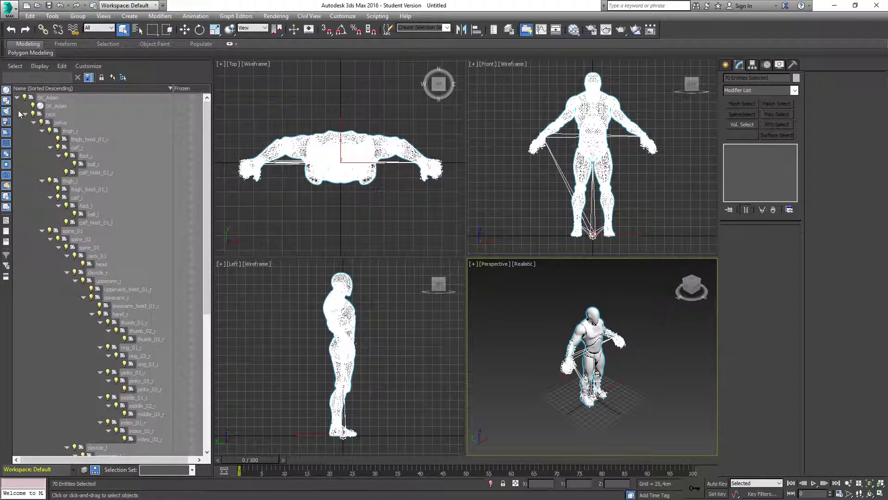
Step: Collapse the bone hierarchy and try selecting the top SK_Adam node with its children
click(25, 114)
click(17, 98)
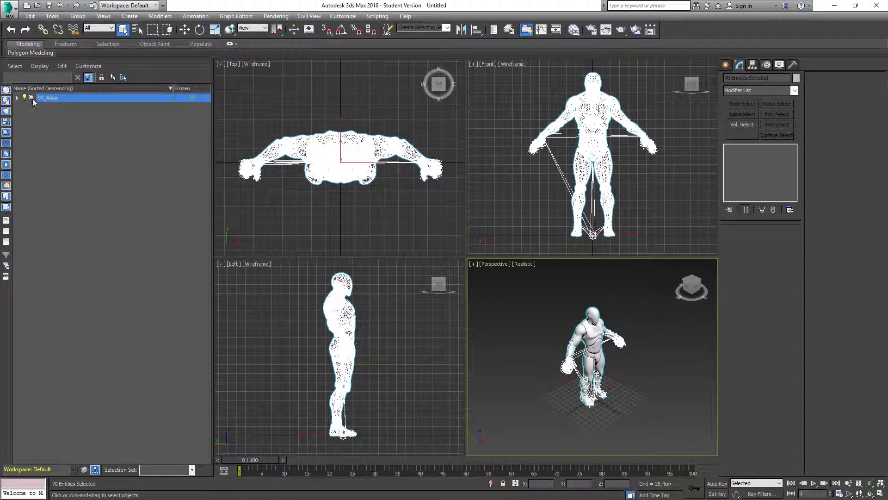
click(17, 97)
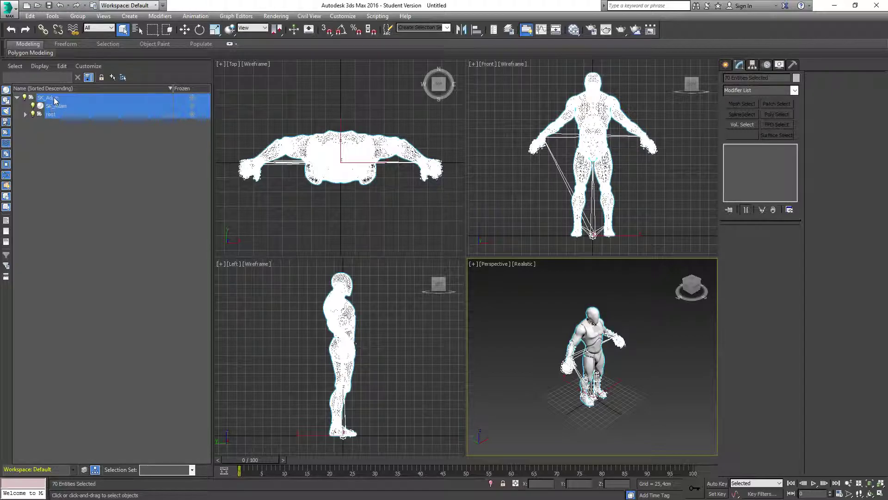
click(68, 122)
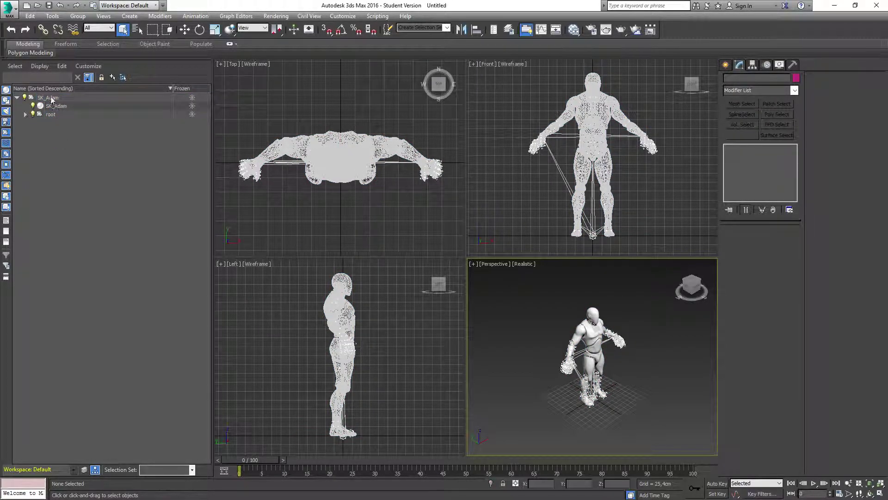
key(ctrl+a)
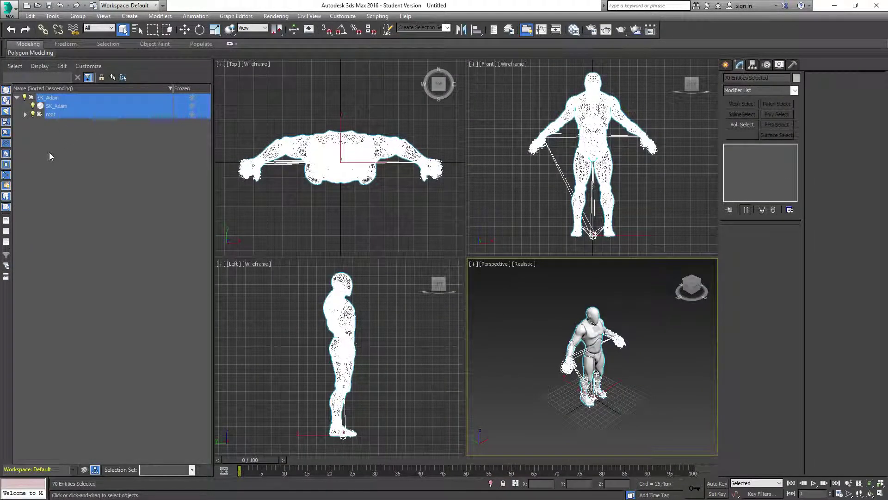
click(49, 152)
click(54, 97)
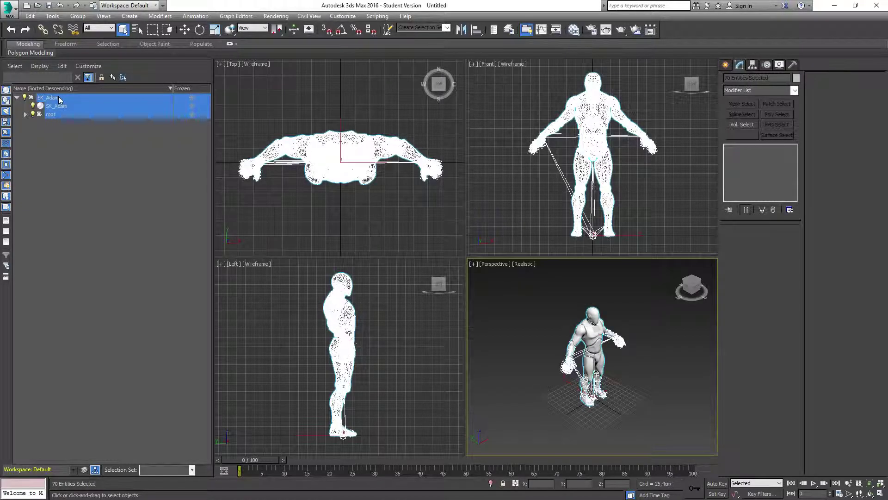
Step: Turn off Select Children and delete only the SK_Adam dummy helper
click(14, 66)
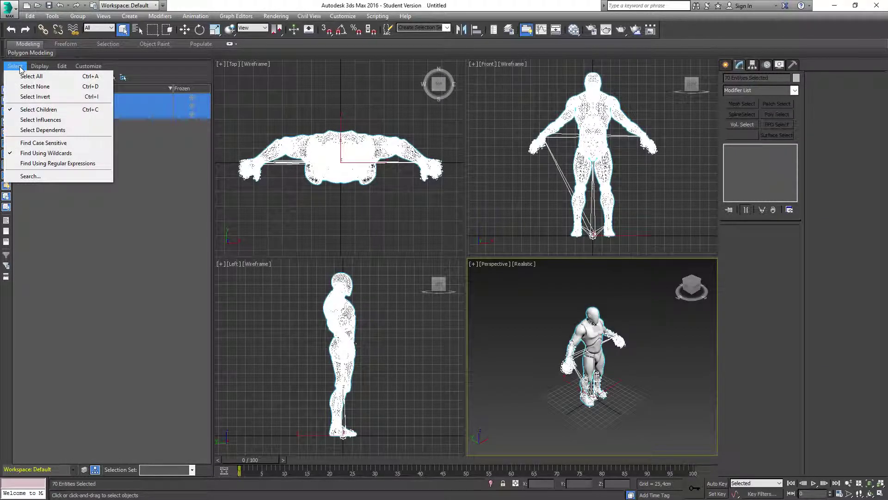
click(39, 109)
click(49, 98)
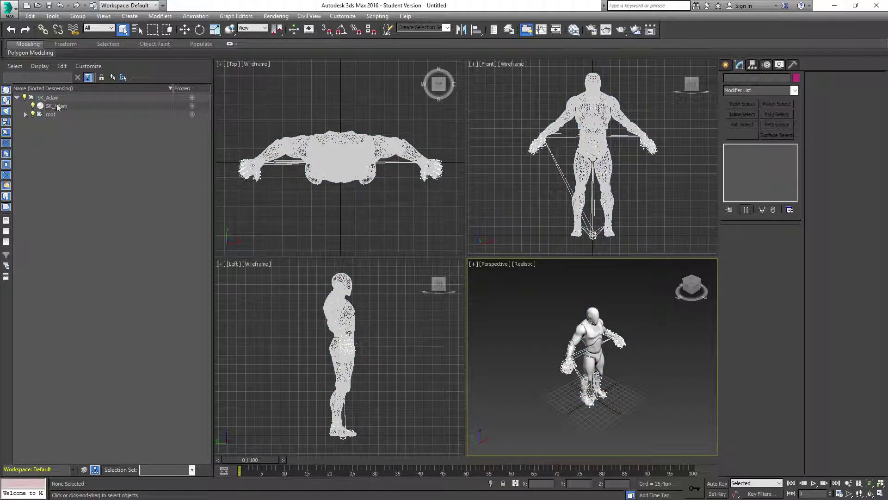
key(Delete)
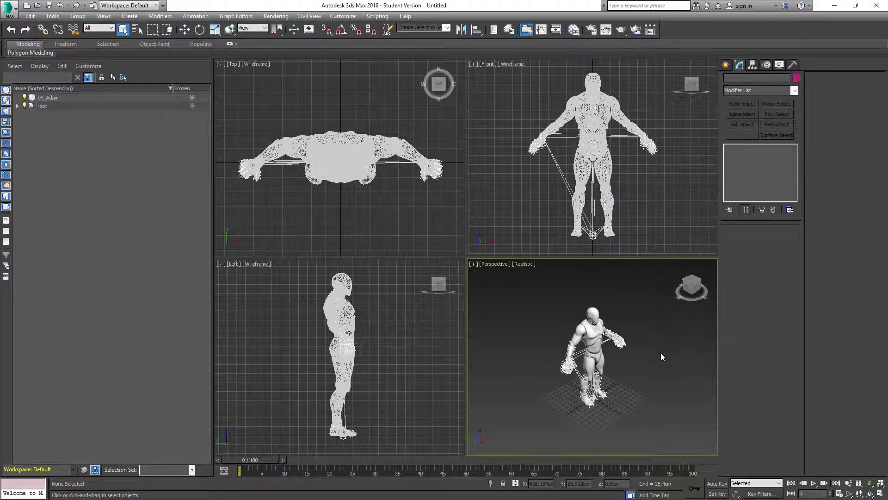
Step: Maximize the Perspective view and frame the mannequin's head and torso
key(alt+w)
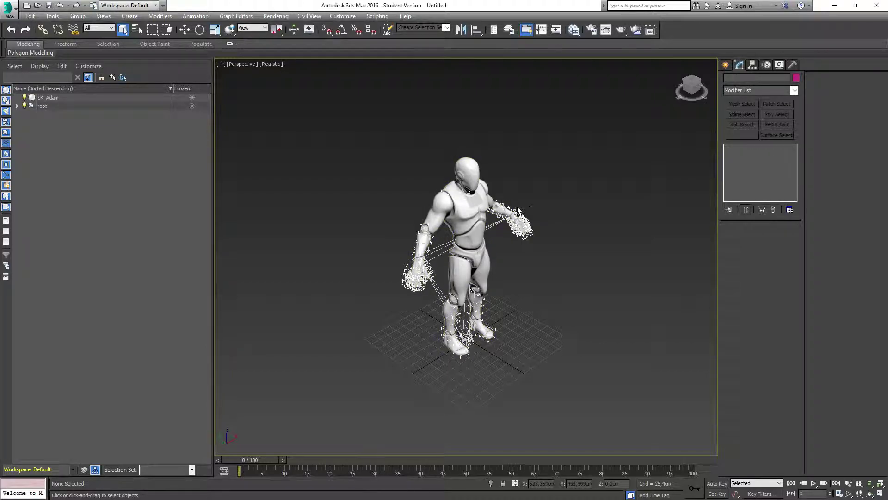
alt+middle_drag(572, 192, 531, 170)
scroll(444, 155, up, 5)
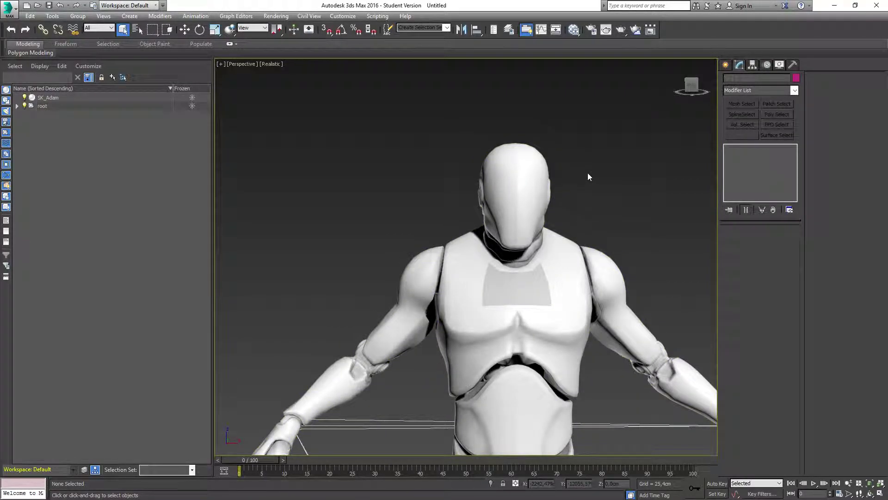
middle_drag(588, 177, 526, 125)
mouse_move(527, 198)
middle_down()
mouse_move(532, 164)
mouse_move(533, 194)
mouse_move(508, 200)
middle_up()
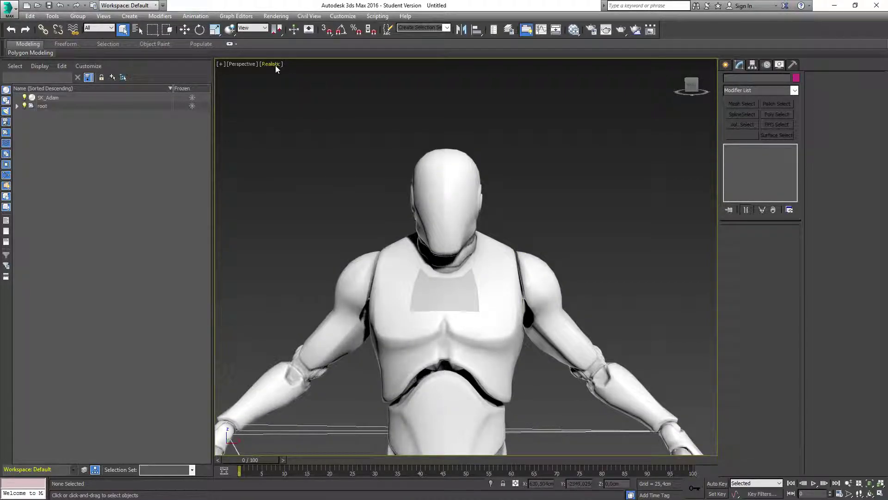
Step: Switch the viewport shading to show Edged Faces over the realistic shading
click(239, 65)
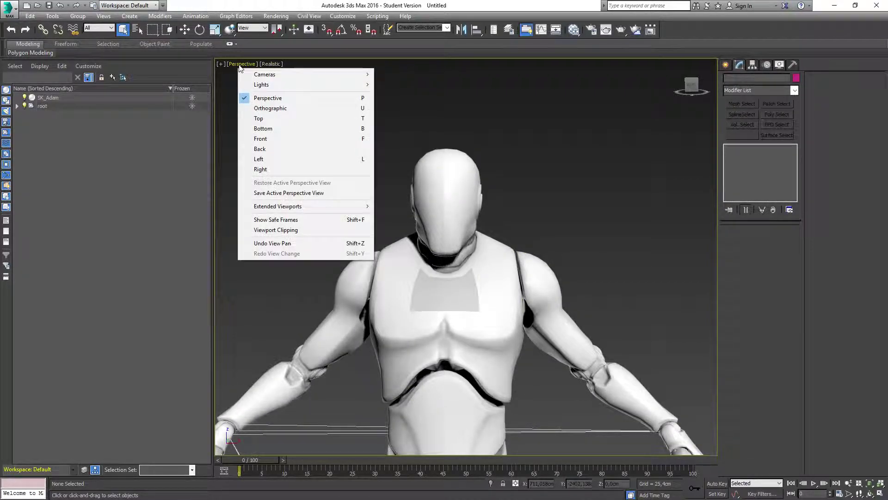
click(267, 65)
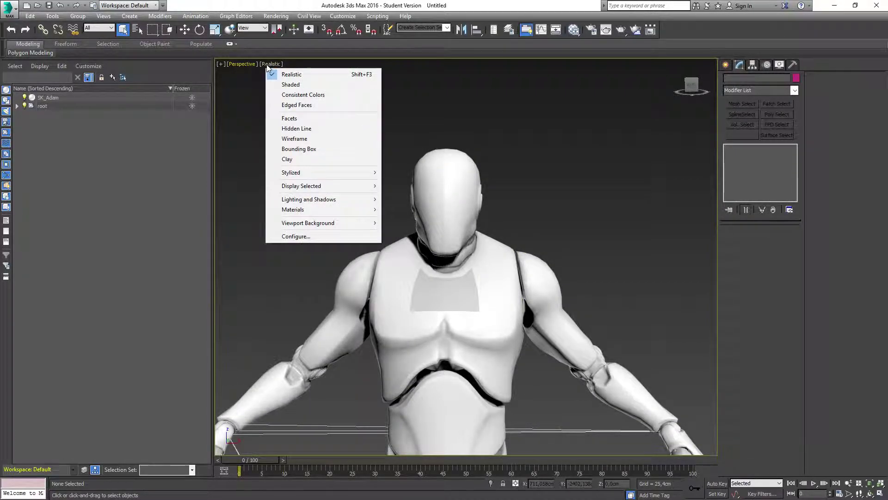
click(294, 106)
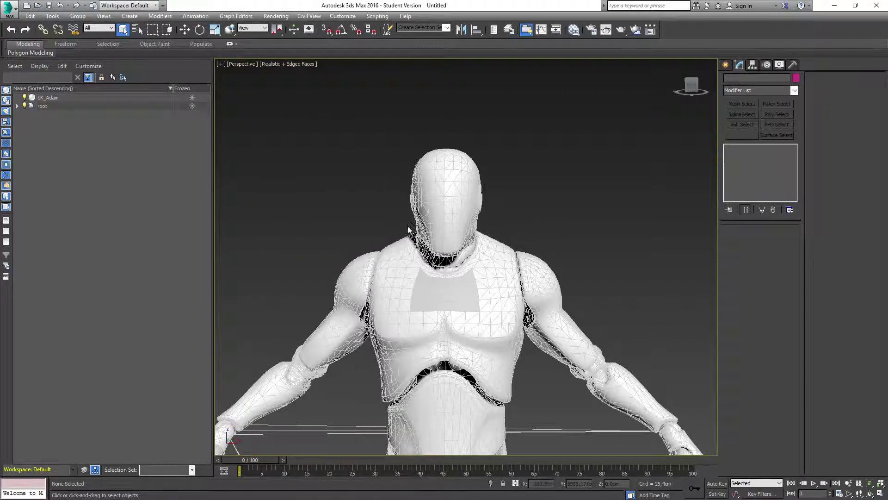
Step: At SK_Adam's Editable Mesh level in Element mode, box-select and delete the head faces
click(443, 185)
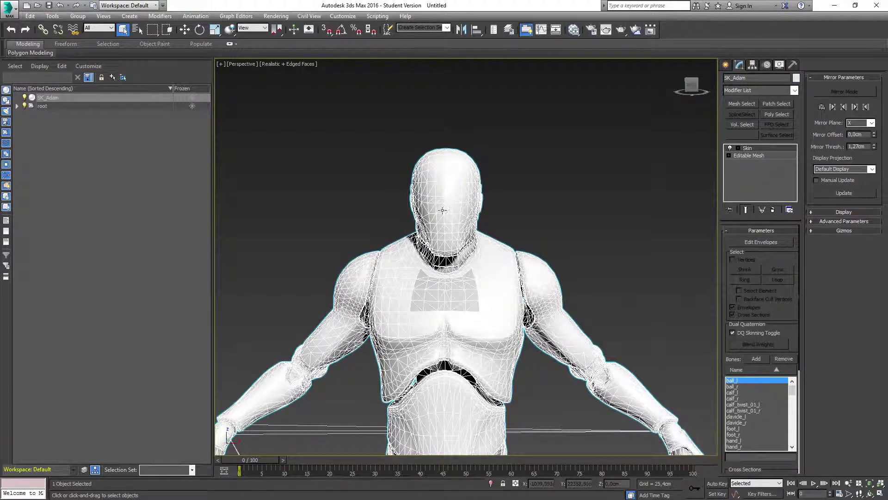
click(754, 156)
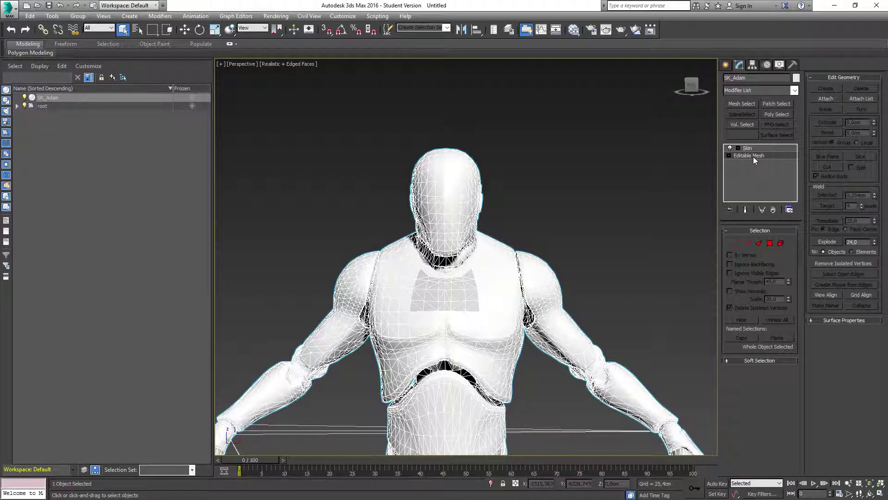
click(781, 244)
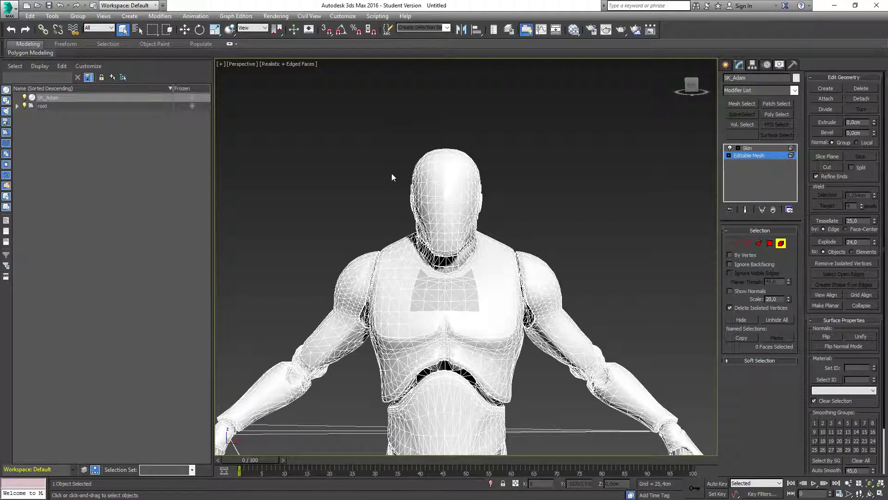
alt+middle_drag(376, 210, 380, 196)
drag(394, 150, 502, 223)
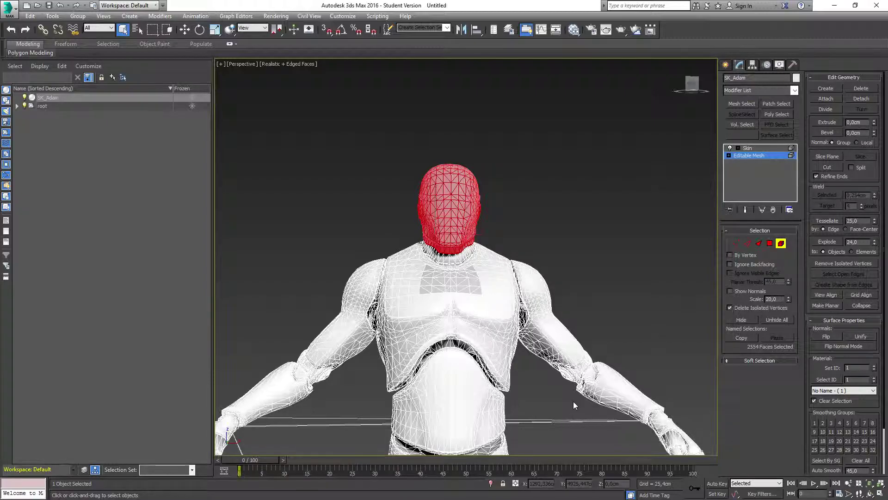
key(Delete)
Step: Delete both halves of the neck collar
scroll(442, 215, up, 4)
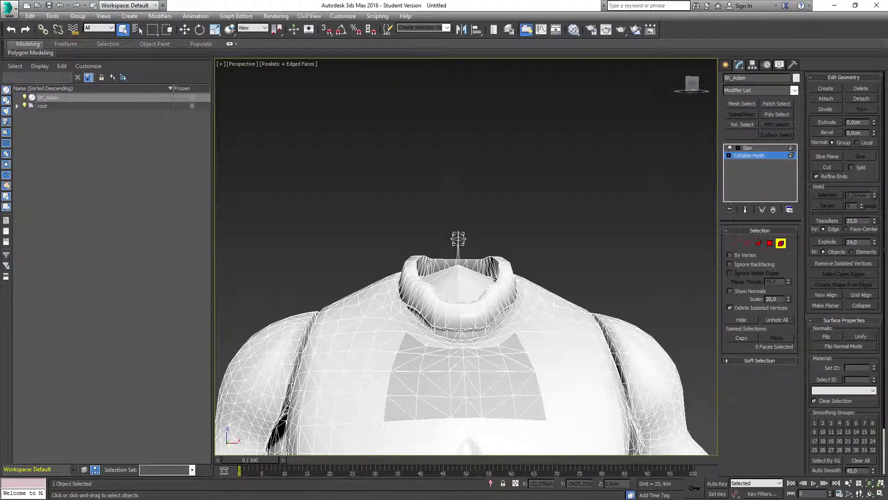
click(426, 261)
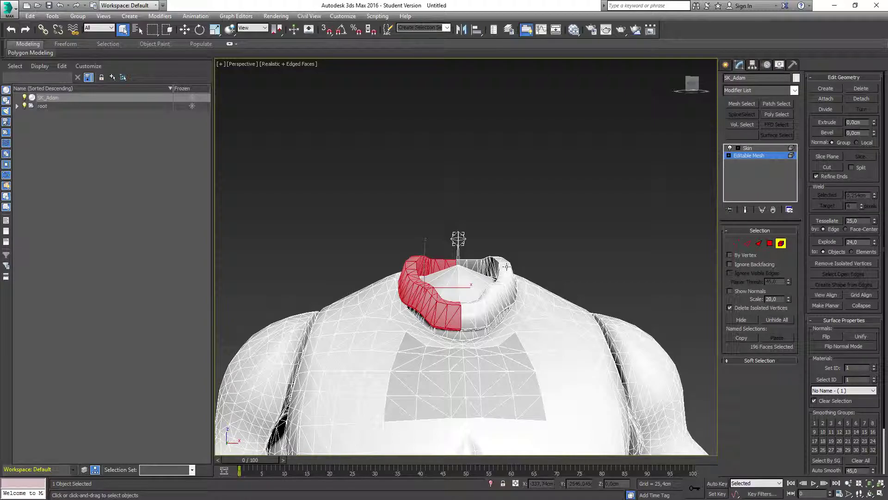
ctrl+click(506, 266)
key(Delete)
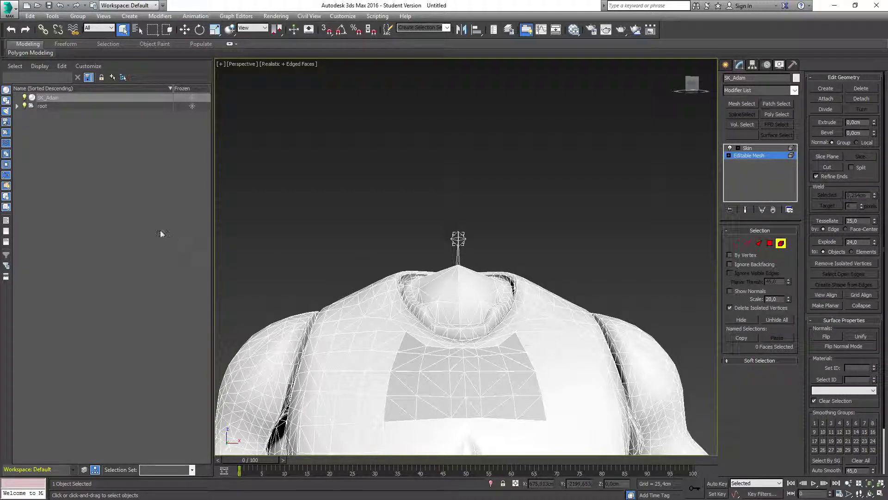
Step: Export the scene to Characters\SK_Adam under the SK_Adam name with a '_Mesh' suffix
click(13, 17)
mouse_move(37, 160)
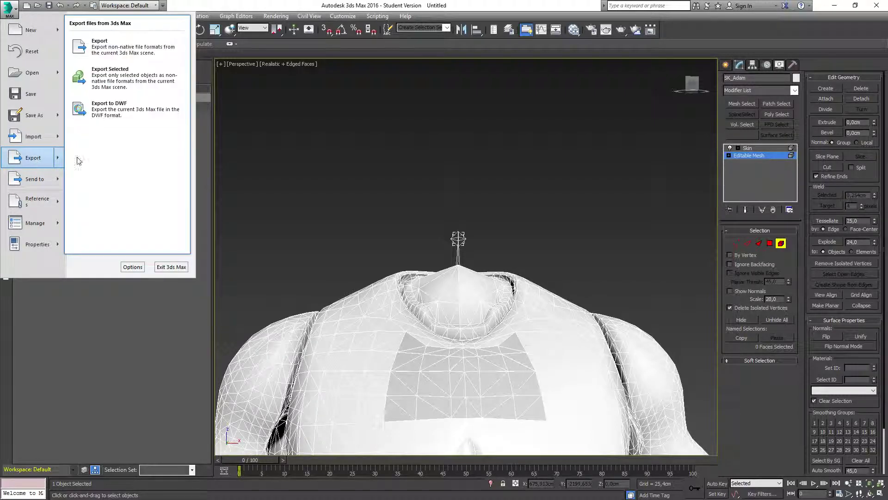
click(106, 39)
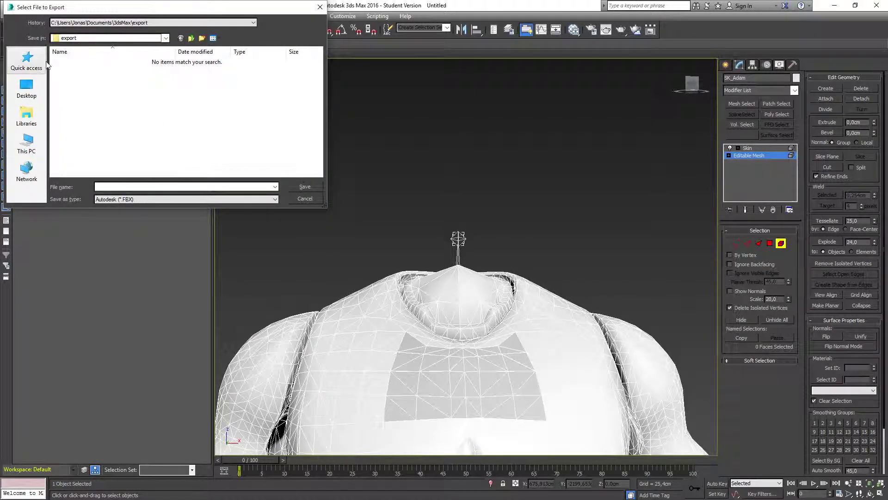
click(27, 61)
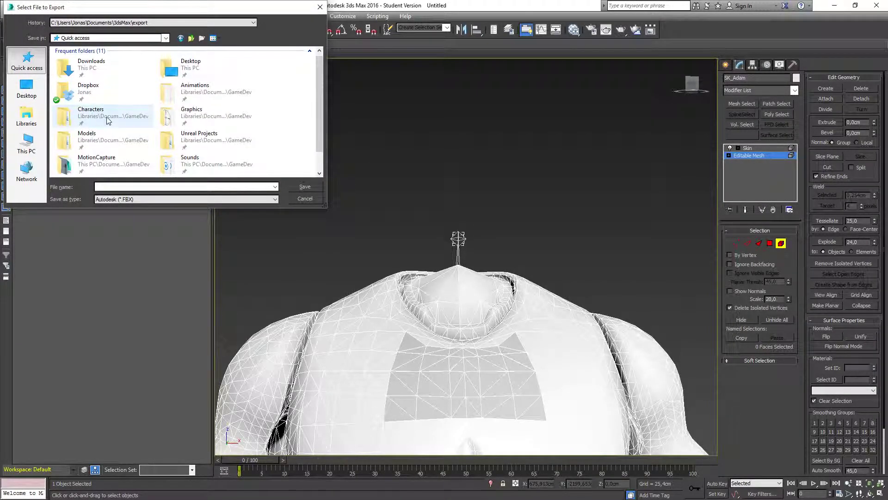
double_click(104, 115)
click(72, 109)
double_click(73, 108)
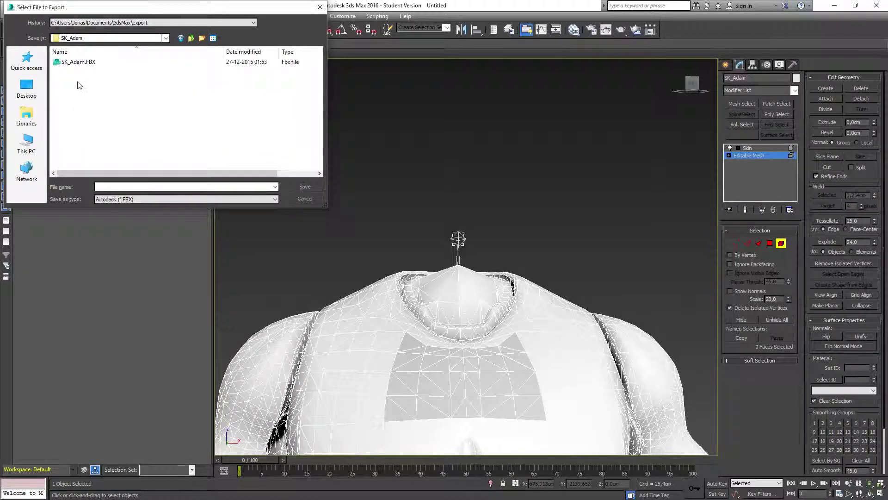
click(83, 64)
click(121, 187)
text(_Mesh)
key(Return)
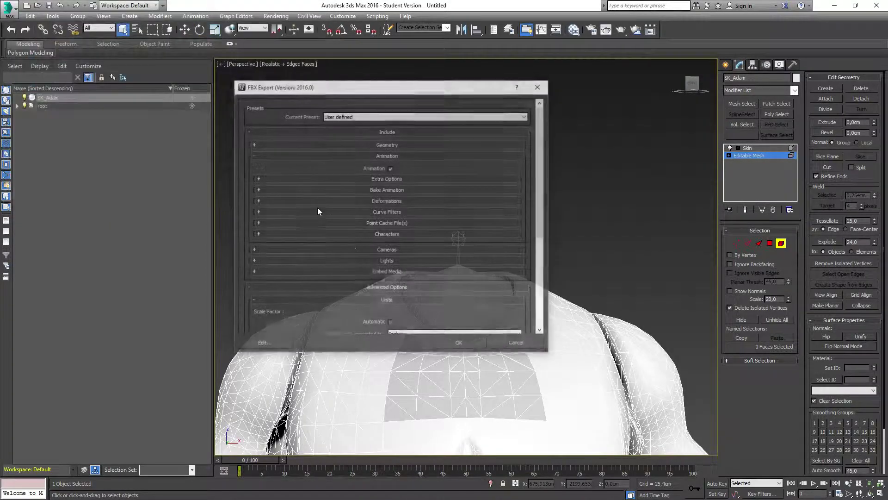
Step: Set the FBX export file version to FBX 2014/2015
scroll(393, 269, down, 5)
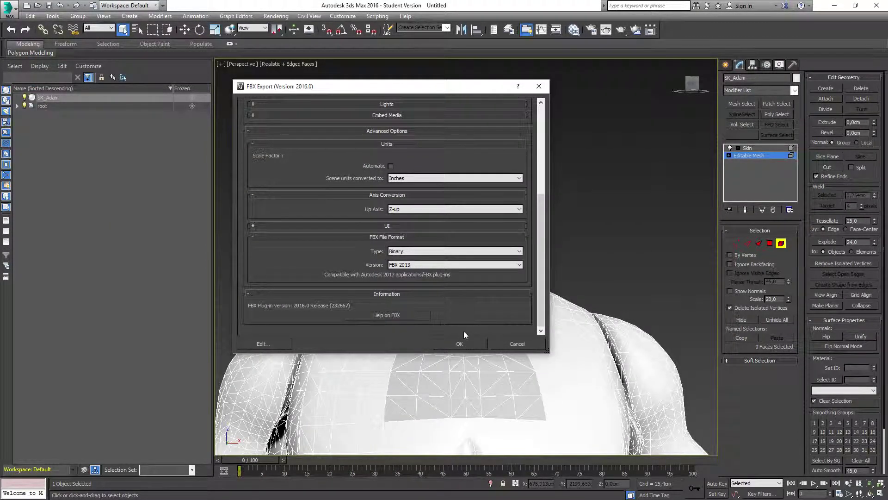
click(428, 267)
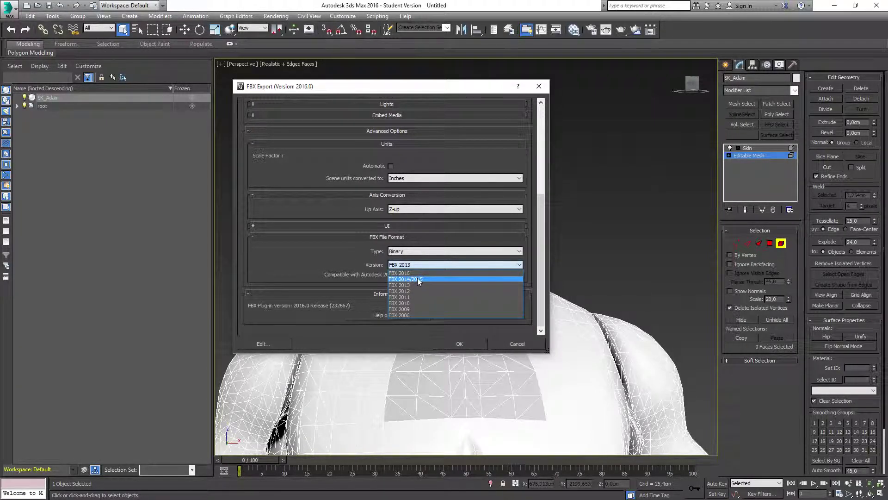
click(420, 279)
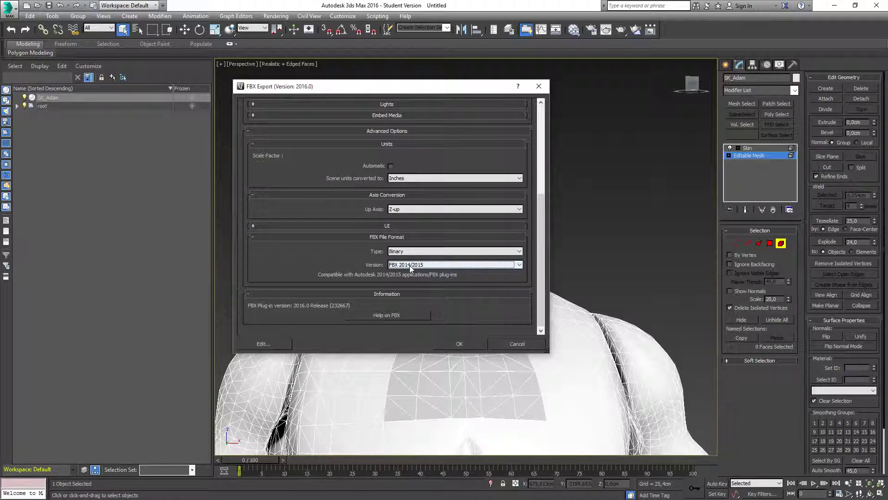
click(410, 265)
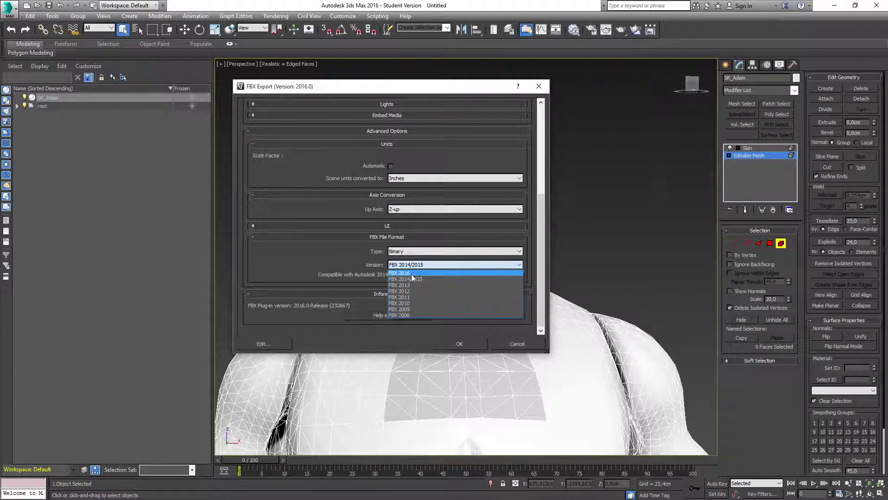
click(407, 280)
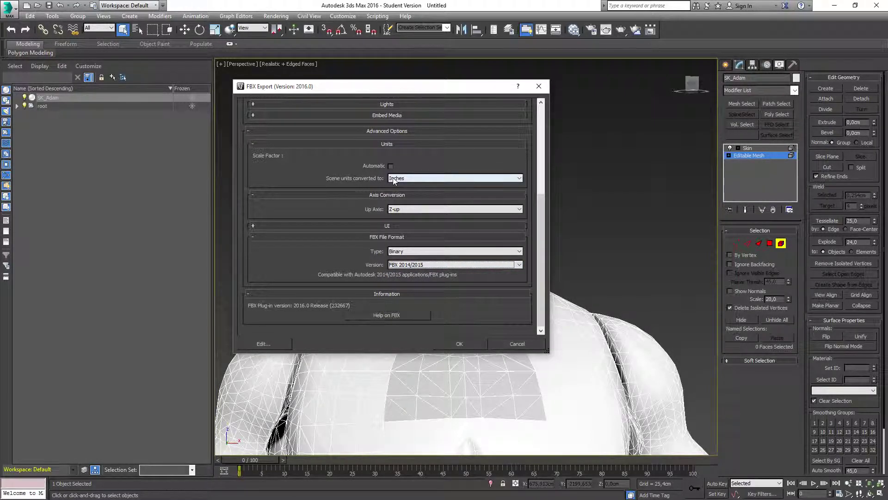
Step: Write the headless-body FBX, then reset to an empty scene without saving
click(472, 343)
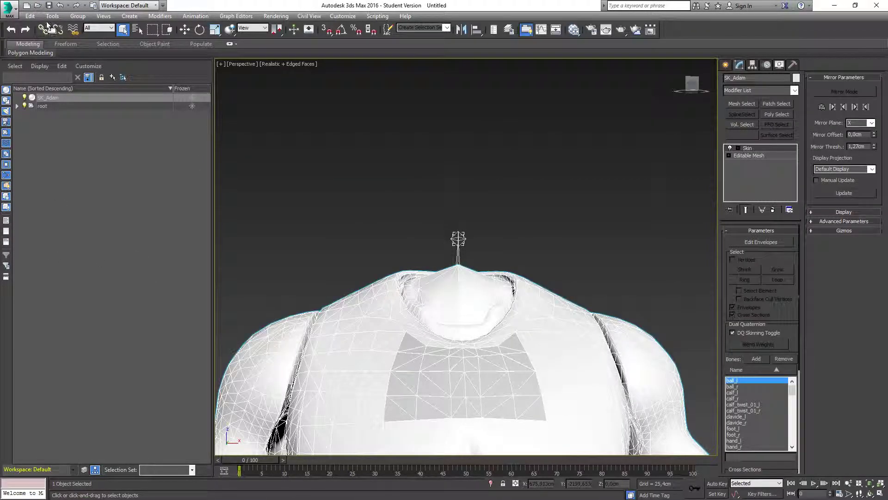
click(10, 9)
click(125, 54)
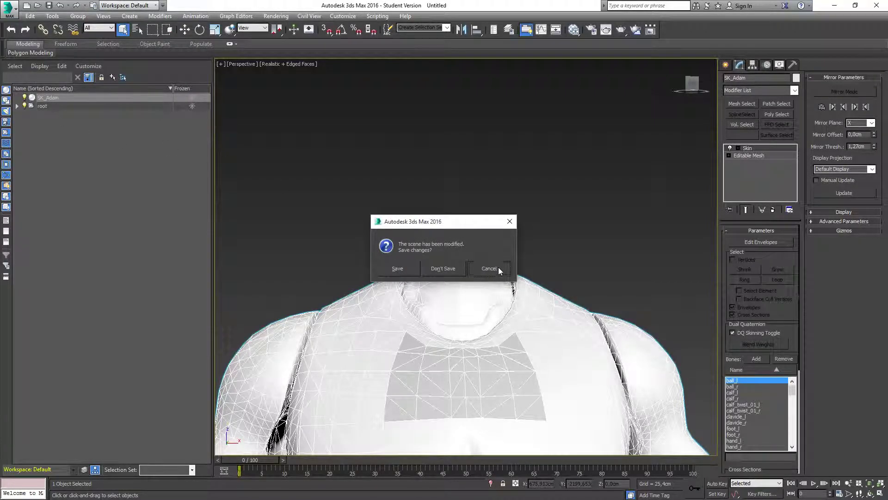
click(498, 268)
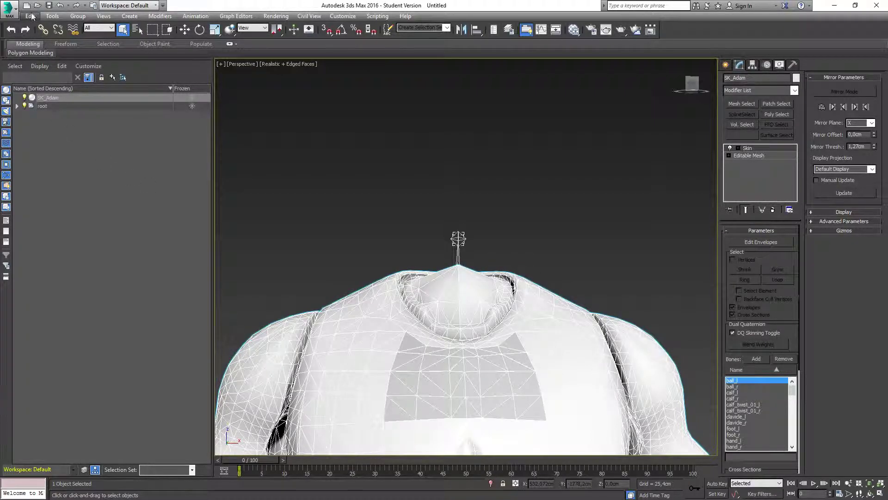
click(13, 15)
click(34, 34)
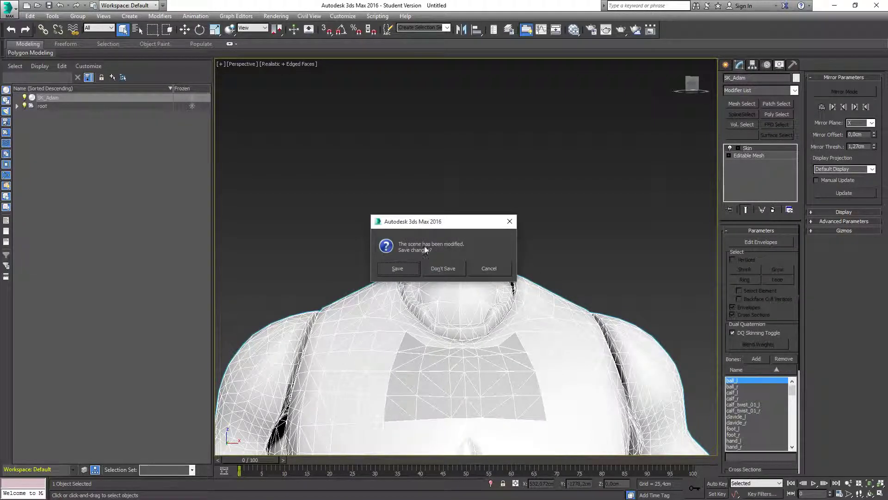
click(449, 270)
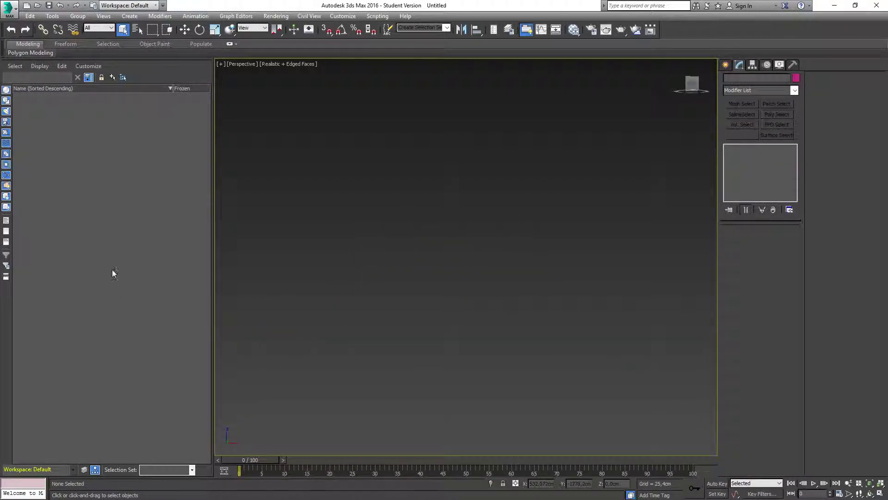
Step: Import the original SK_Adam.FBX with its head into the empty scene
click(11, 13)
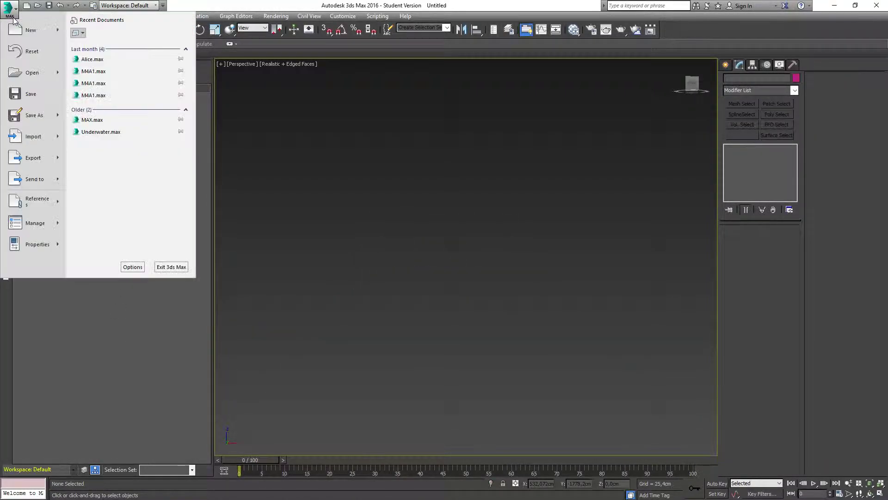
click(45, 136)
double_click(80, 63)
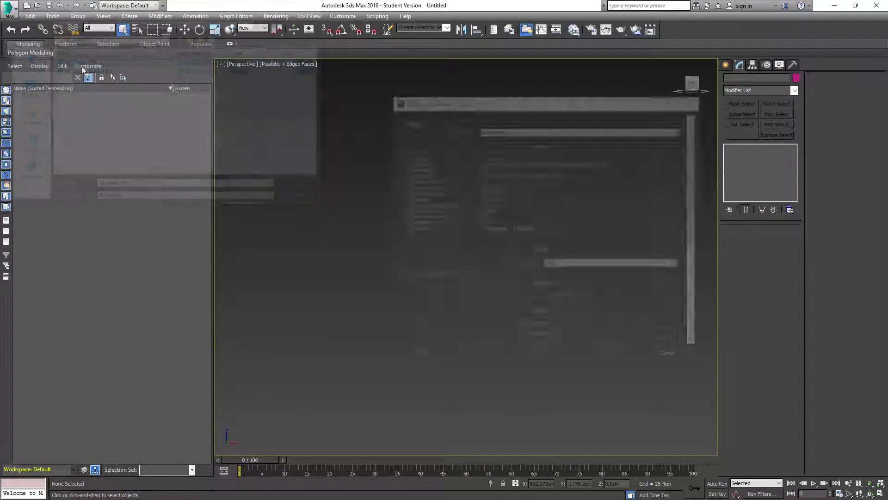
scroll(545, 299, down, 5)
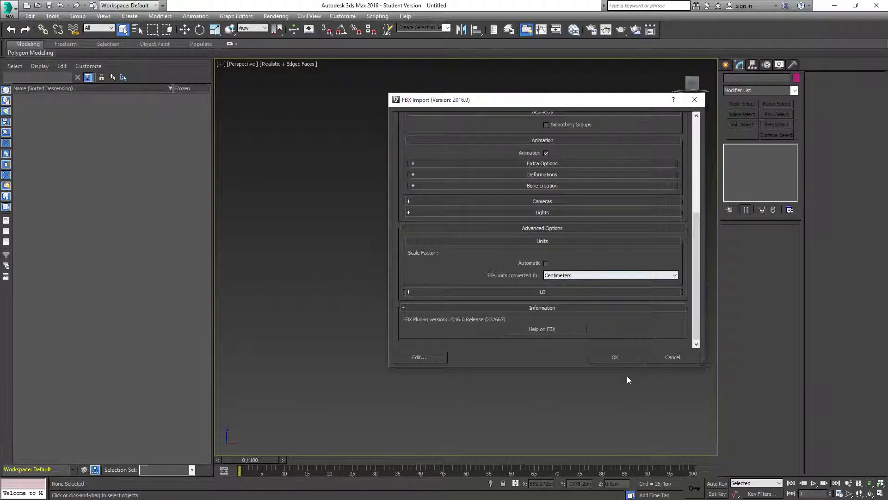
click(618, 359)
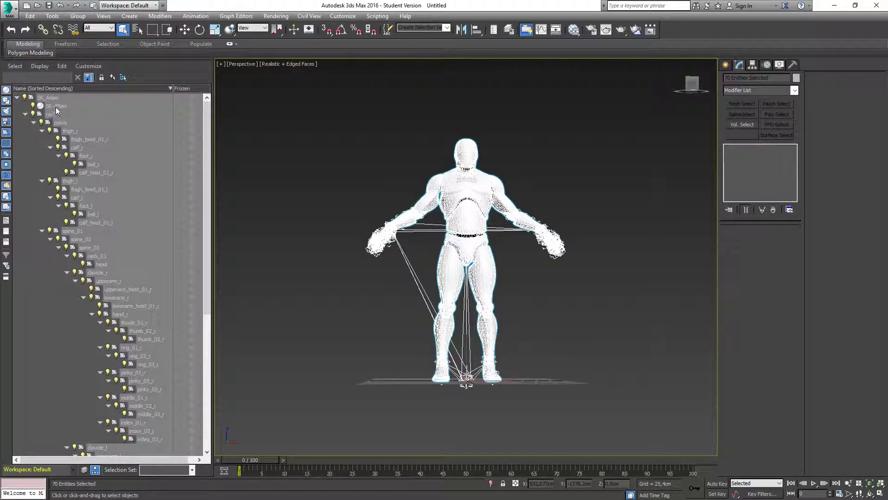
Step: Delete the top-level SK_Adam dummy helper
click(25, 114)
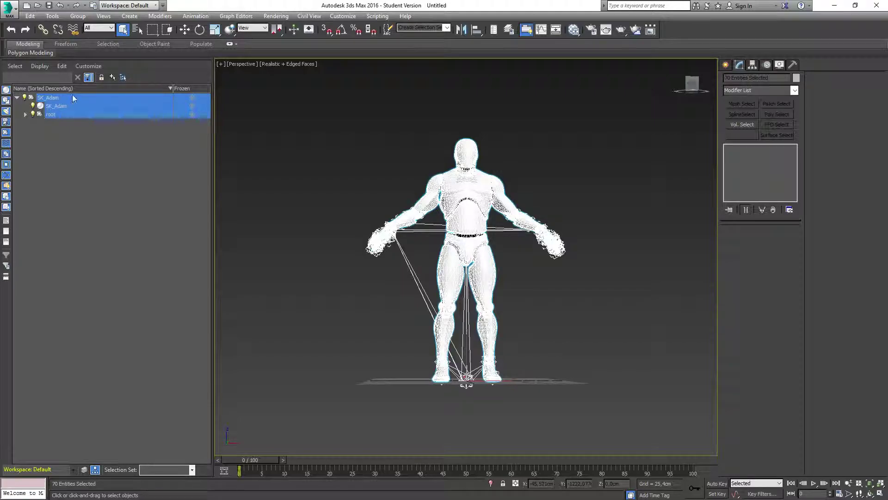
click(69, 97)
key(Delete)
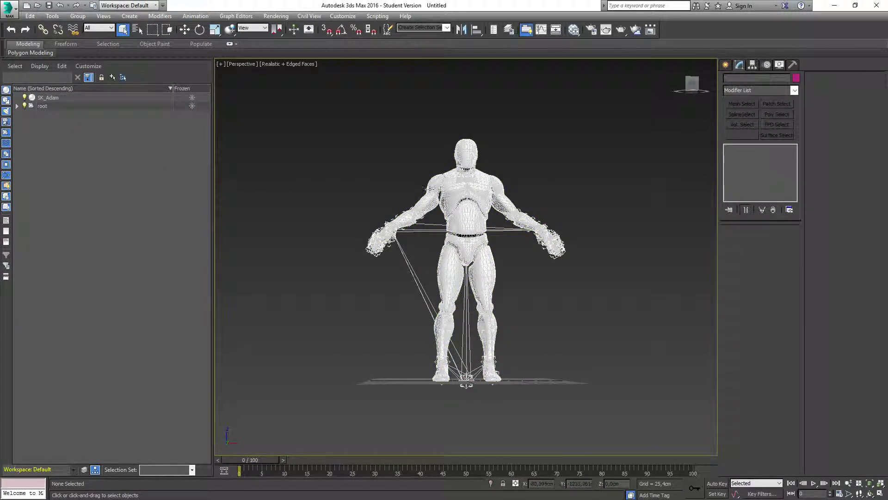
Step: Zoom onto the figure and select the SK_Adam mesh at its Editable Mesh level
mouse_move(456, 157)
alt+middle_down()
mouse_move(446, 135)
mouse_move(424, 136)
mouse_move(449, 168)
alt+middle_up()
scroll(458, 187, up, 5)
scroll(458, 188, up, 4)
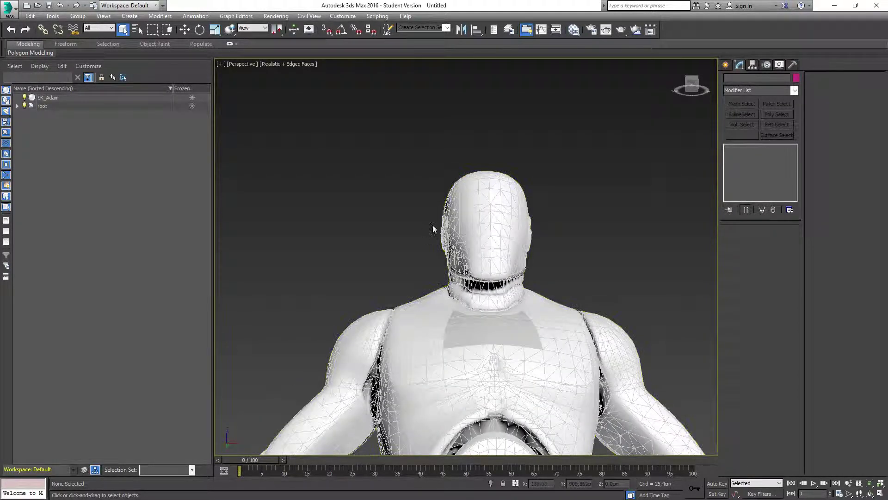
click(587, 323)
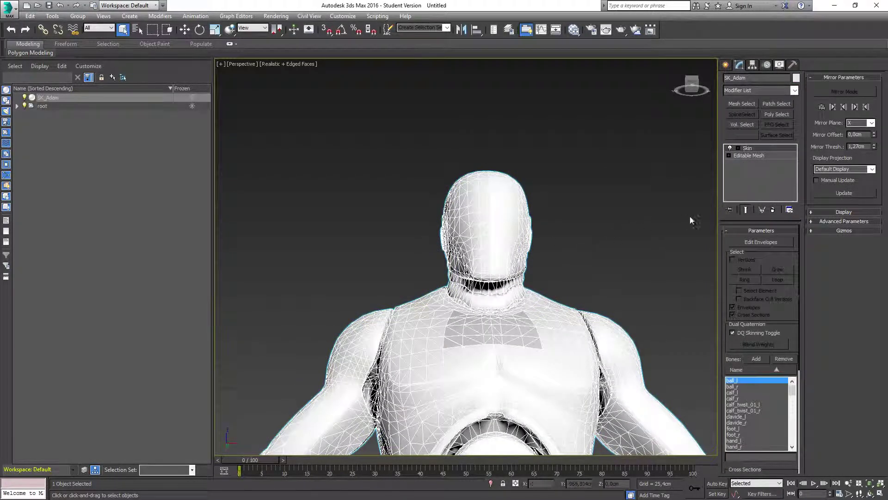
click(743, 157)
scroll(368, 289, down, 8)
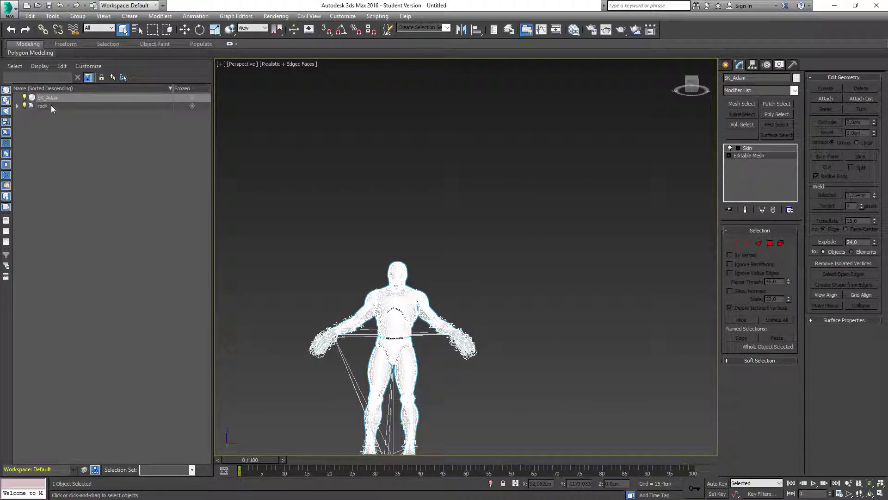
Step: Enable Select Children, select root with its 68 bones, and hide the skeleton
click(15, 66)
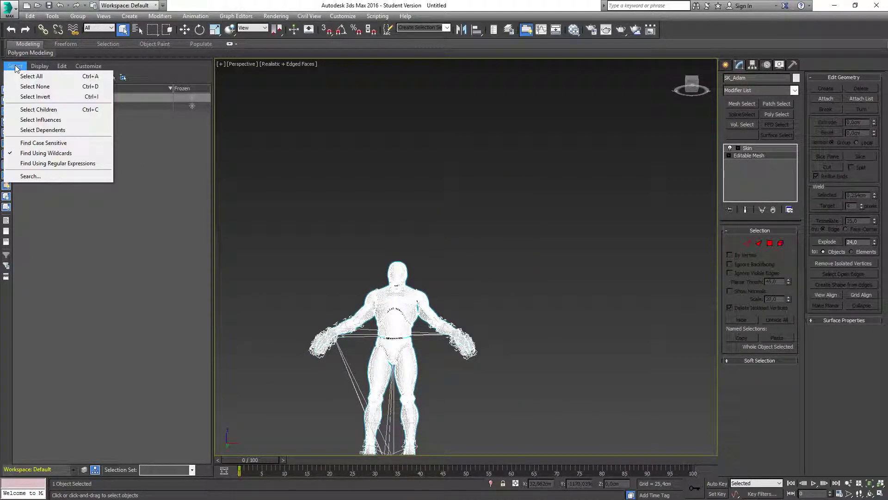
click(33, 113)
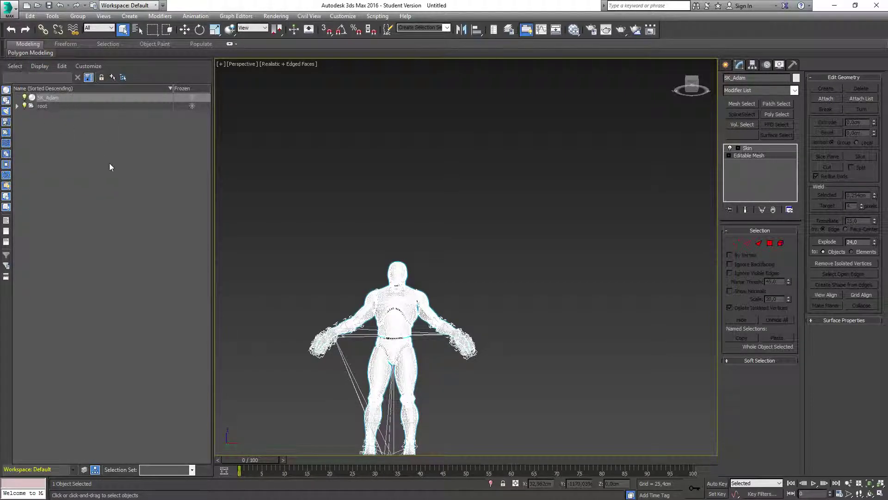
double_click(45, 107)
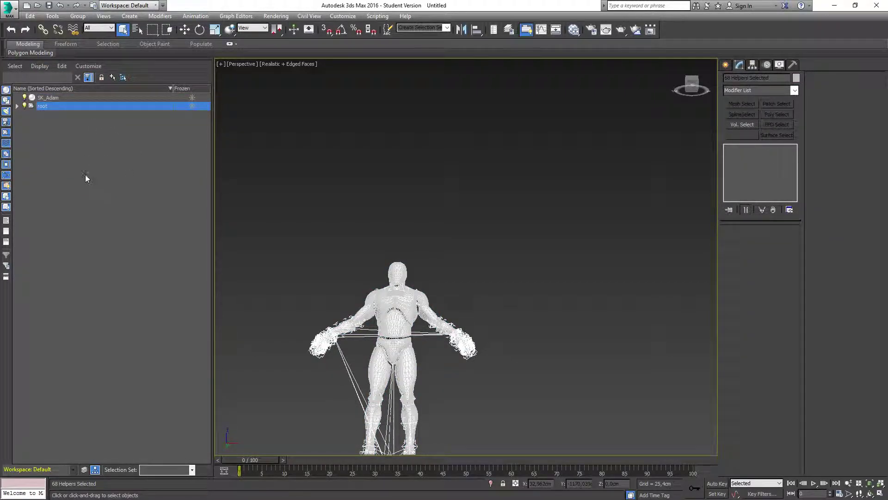
click(24, 105)
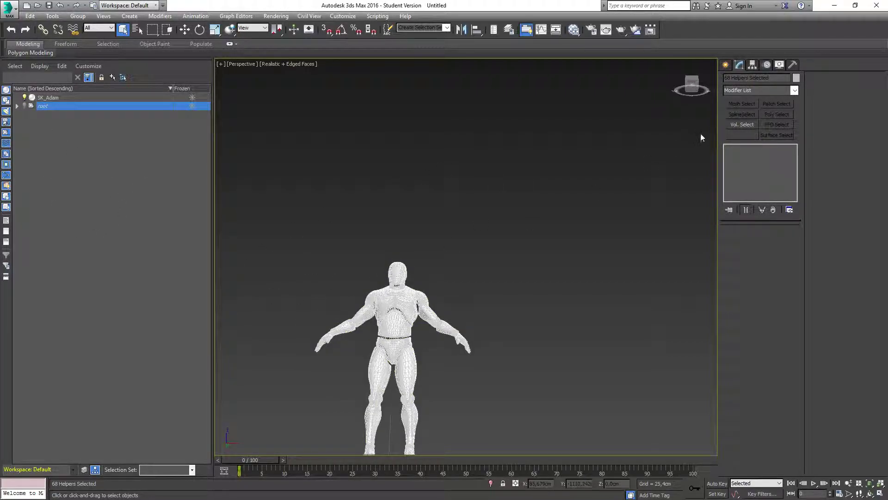
Step: At SK_Adam's Editable Mesh level in Element mode, box-select and delete all body elements
drag(293, 299, 342, 327)
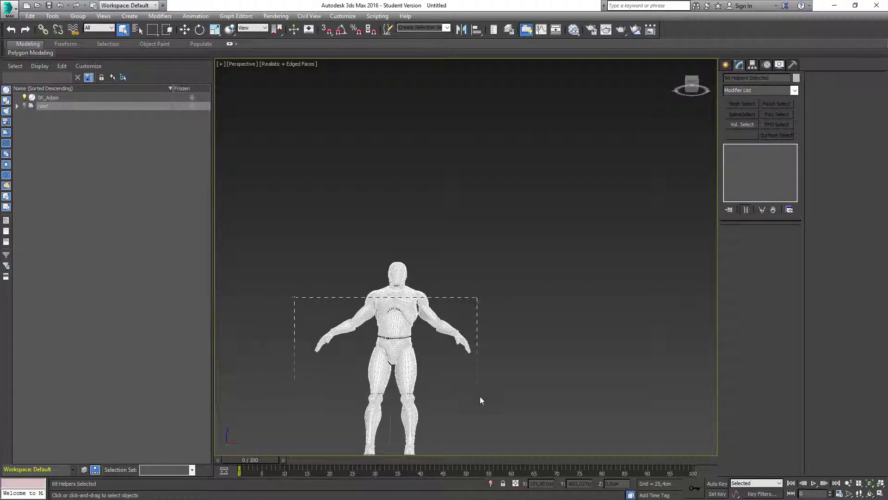
drag(484, 404, 489, 459)
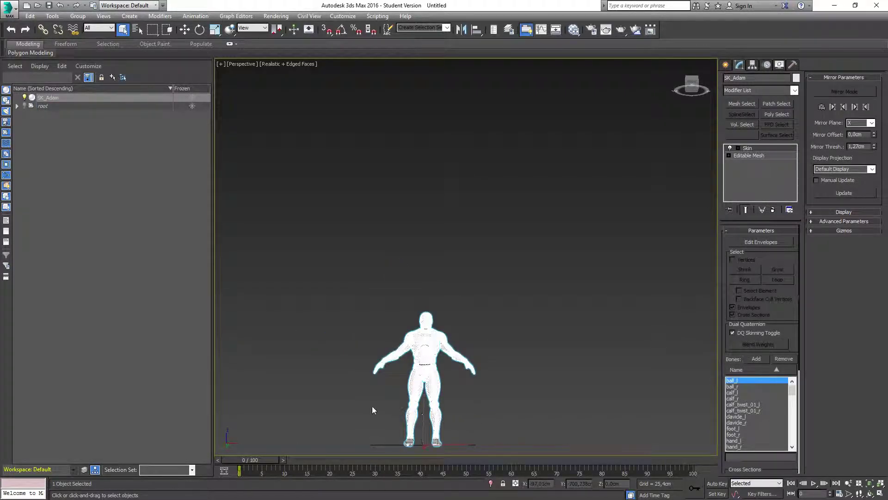
scroll(403, 367, up, 4)
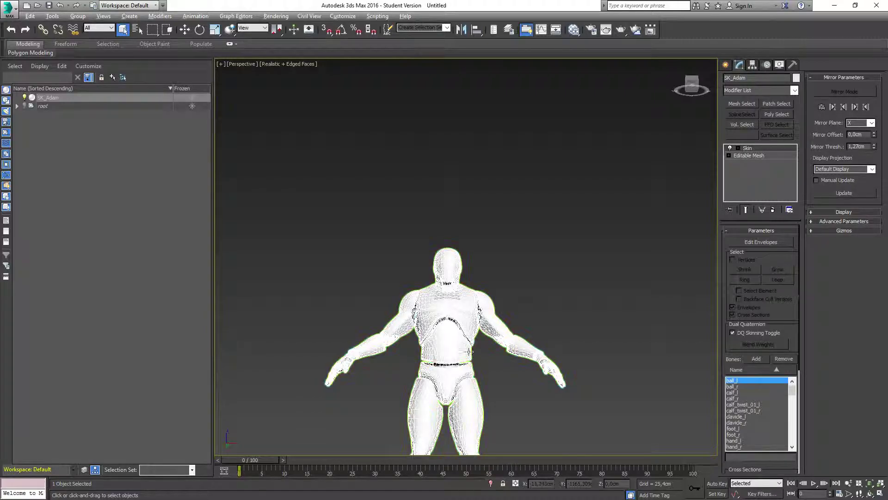
mouse_move(526, 292)
middle_down()
mouse_move(541, 292)
mouse_move(536, 306)
mouse_move(535, 264)
mouse_move(534, 283)
middle_up()
click(745, 156)
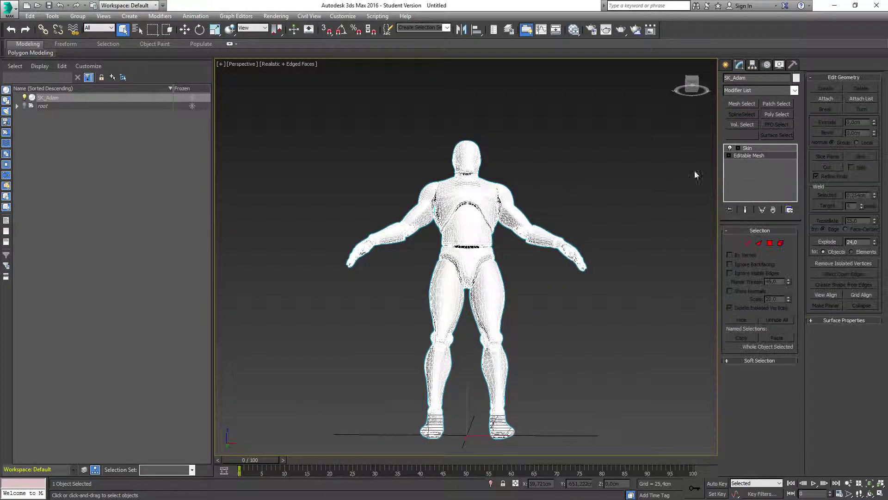
click(781, 243)
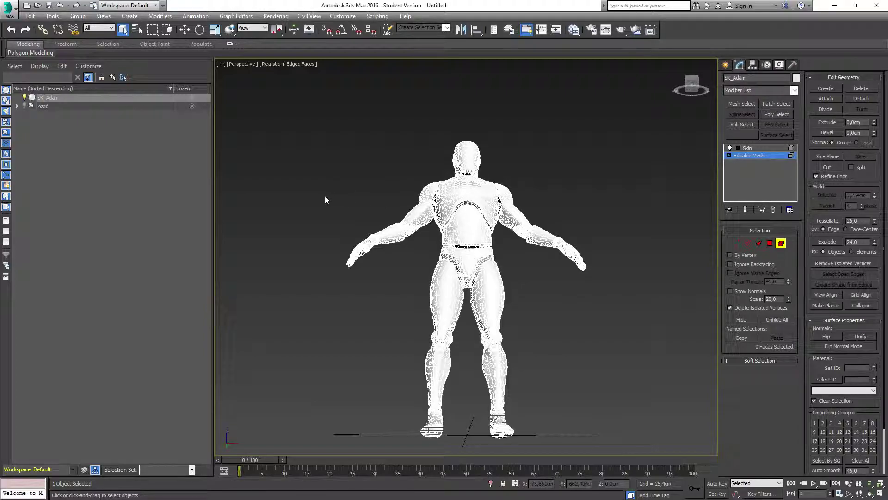
drag(322, 192, 626, 445)
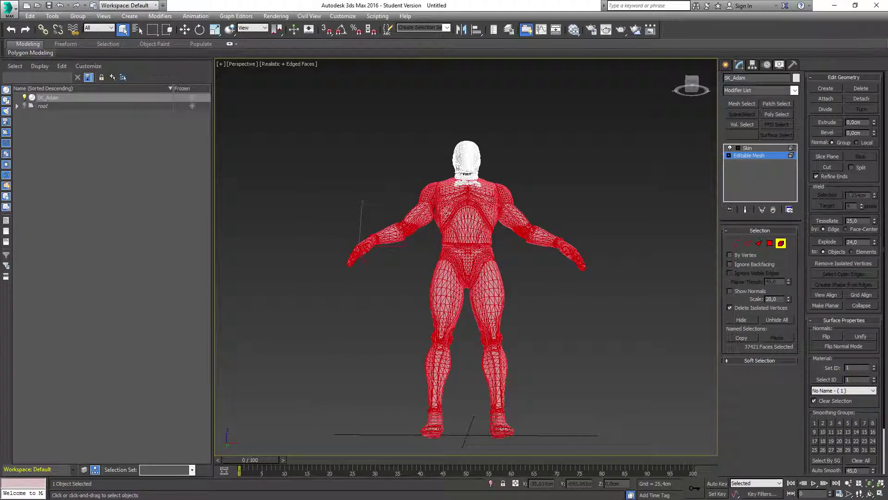
scroll(482, 189, up, 5)
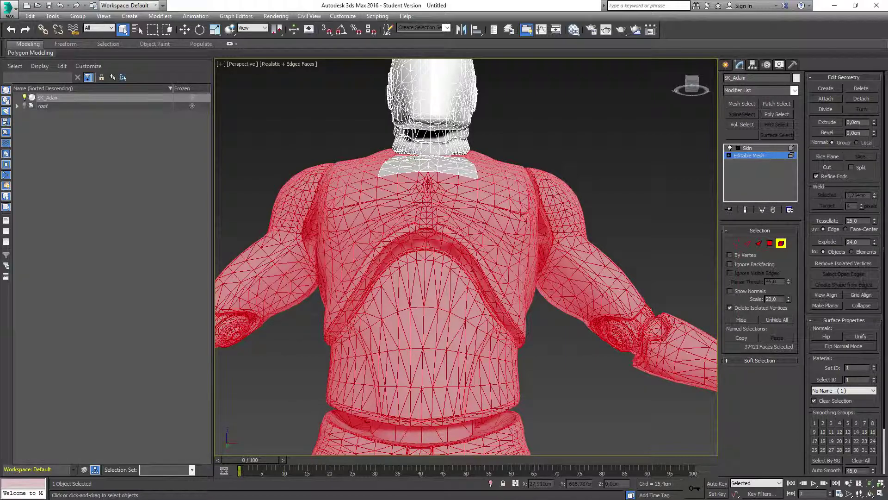
key(Delete)
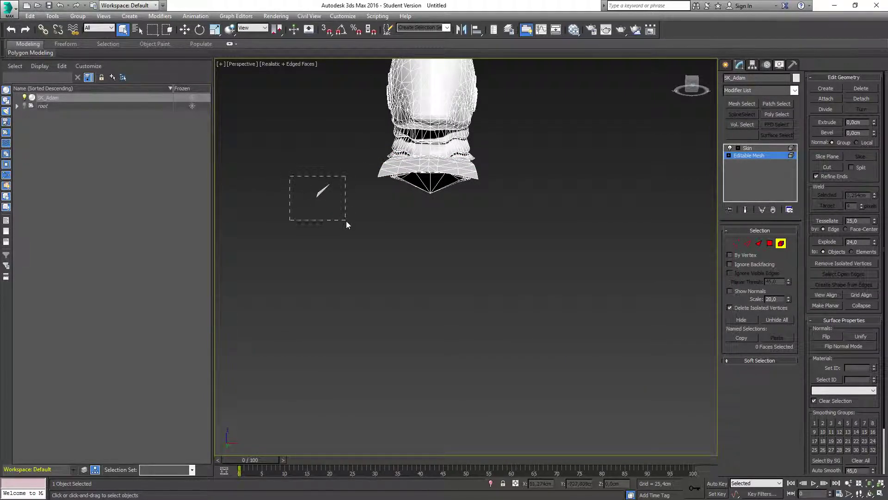
Step: Check the 48-face leftover element, then orbit around to inspect the remaining head
drag(346, 221, 348, 224)
click(438, 167)
click(540, 218)
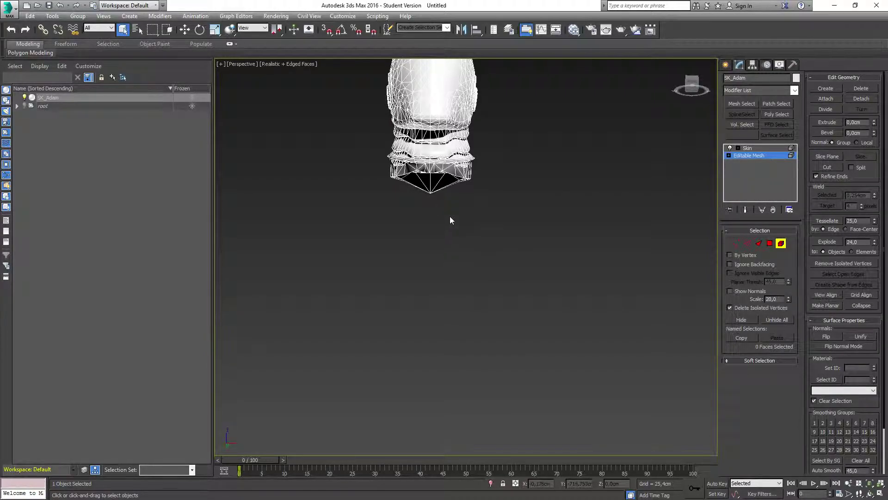
alt+middle_drag(467, 216, 468, 234)
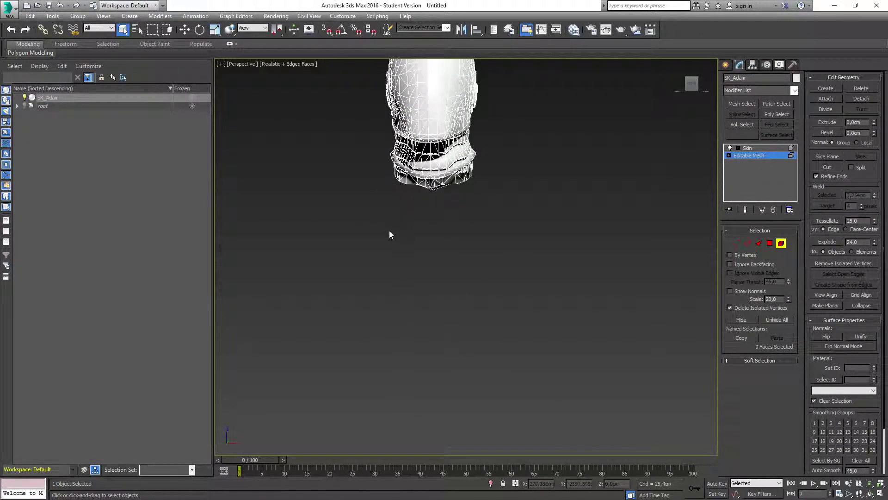
mouse_move(399, 237)
alt+middle_down()
mouse_move(418, 203)
mouse_move(396, 196)
mouse_move(383, 230)
mouse_move(397, 254)
mouse_move(420, 246)
mouse_move(458, 254)
mouse_move(388, 264)
mouse_move(420, 249)
mouse_move(402, 250)
alt+middle_up()
scroll(377, 245, down, 4)
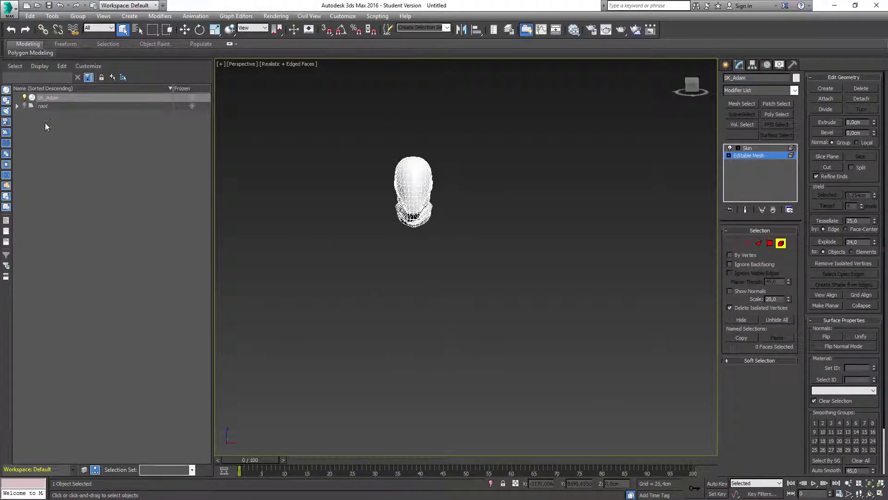
Step: Unhide the root skeleton and all its bones, then deselect everything
click(24, 106)
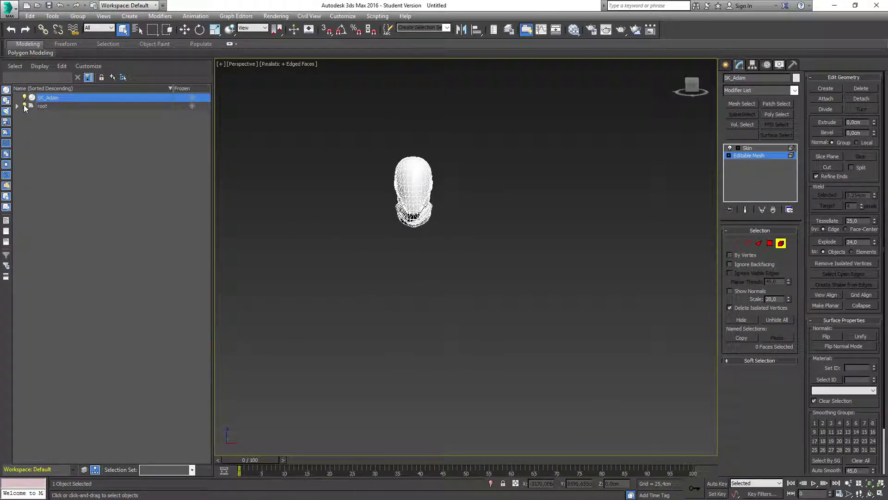
double_click(48, 105)
scroll(324, 278, down, 5)
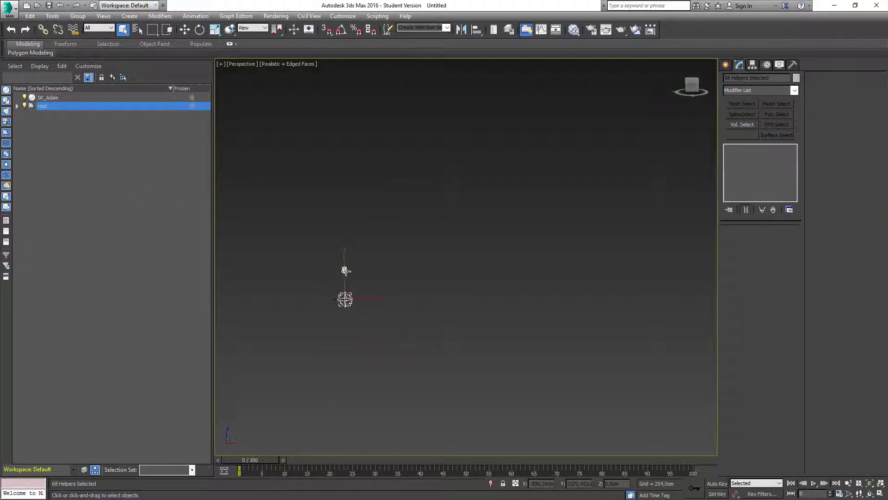
scroll(333, 276, up, 3)
scroll(338, 278, down, 3)
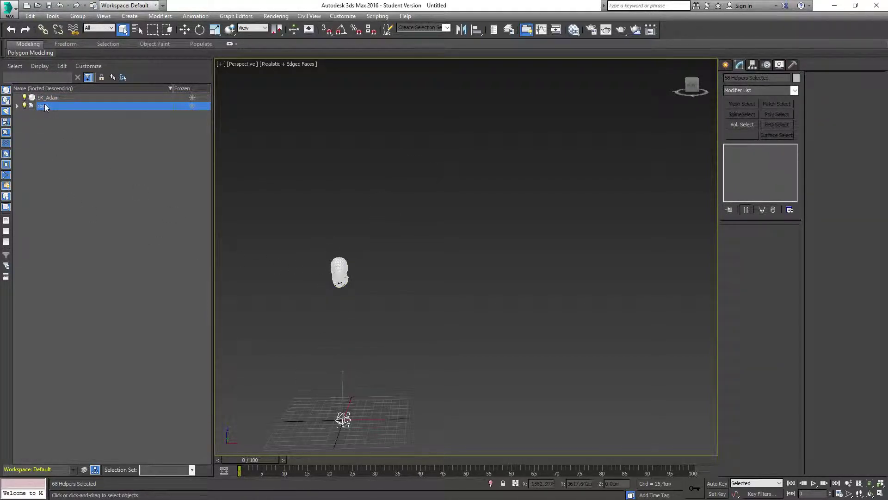
click(17, 106)
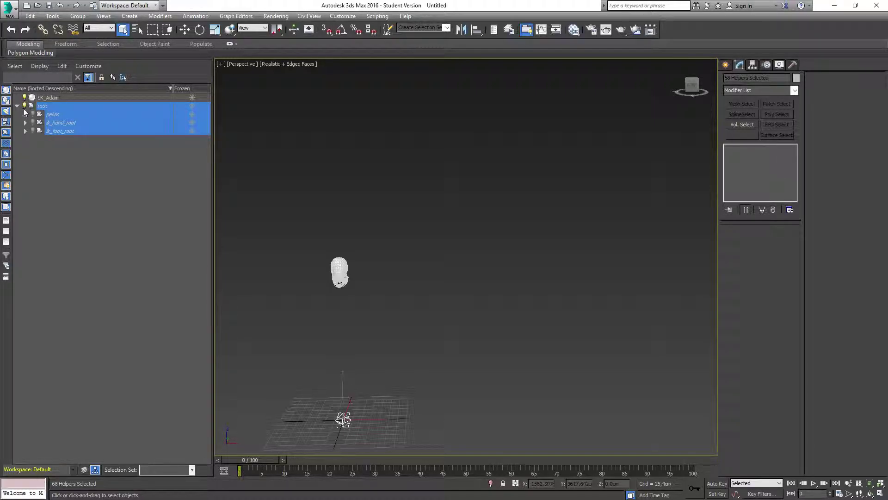
click(25, 106)
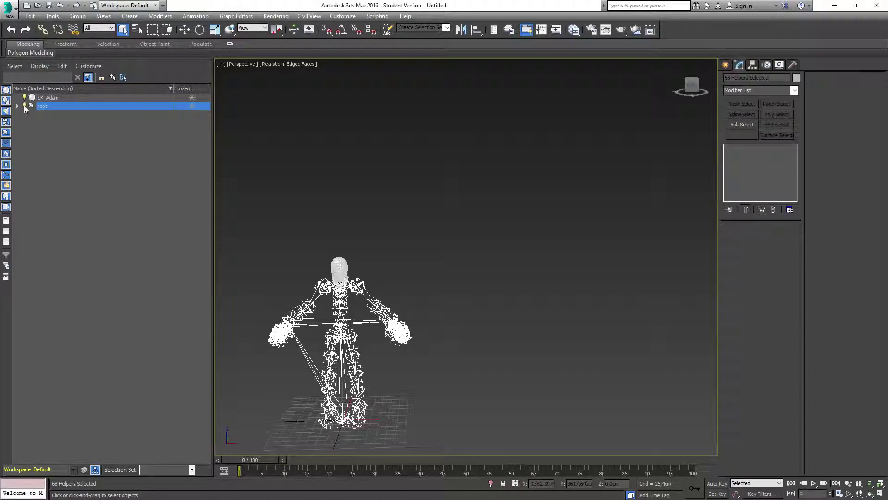
click(451, 202)
middle_drag(357, 287, 366, 266)
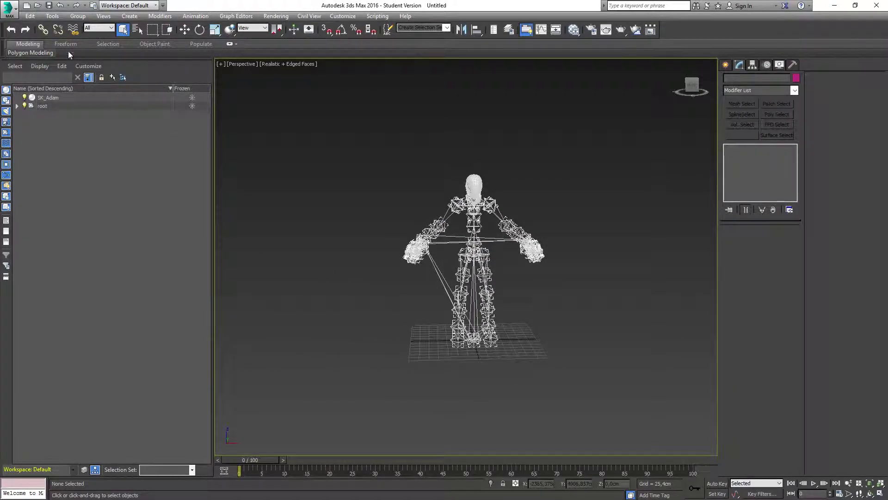
Step: Export the head-only rig as SK_Adam_Head.FBX with the FBX export settings confirmed
click(16, 15)
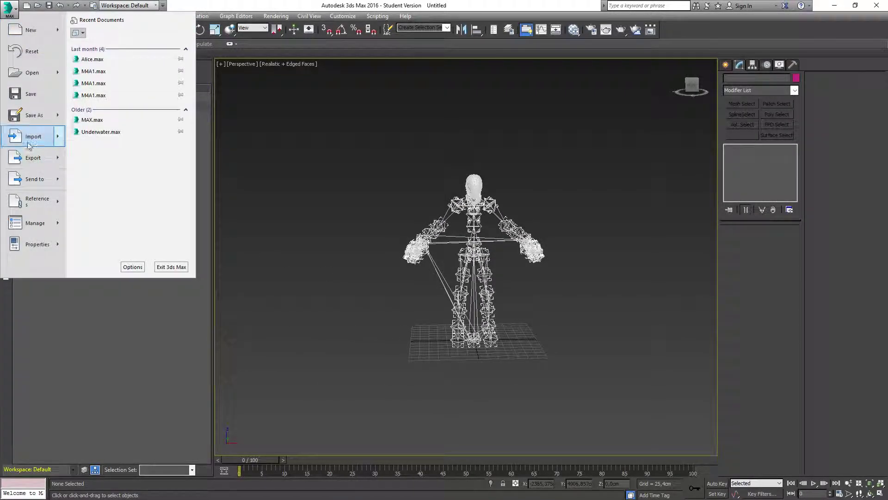
mouse_move(33, 158)
click(106, 46)
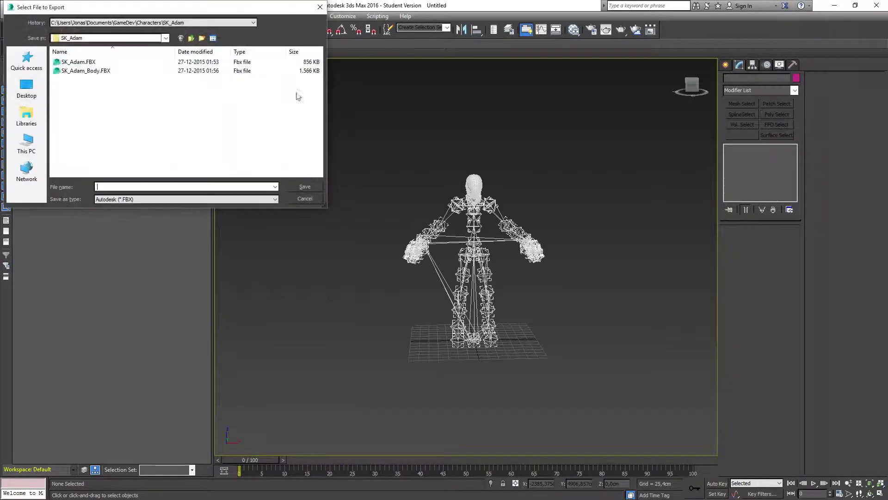
click(77, 62)
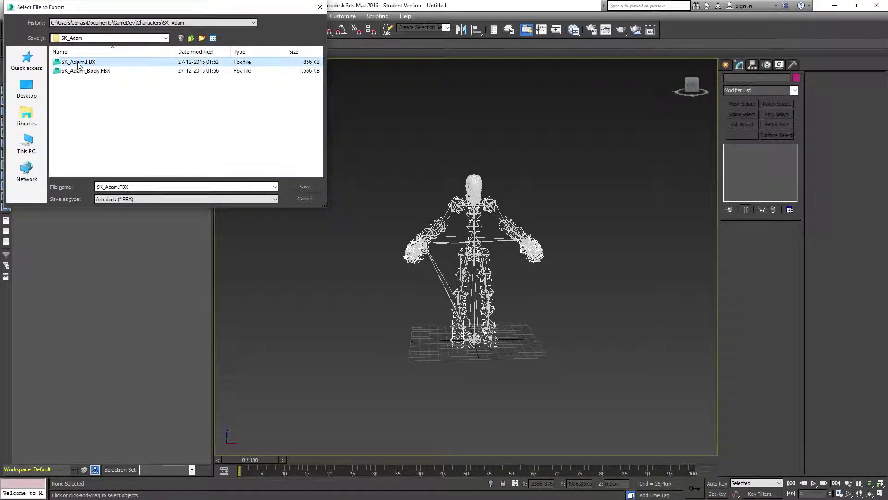
click(119, 186)
key(End)
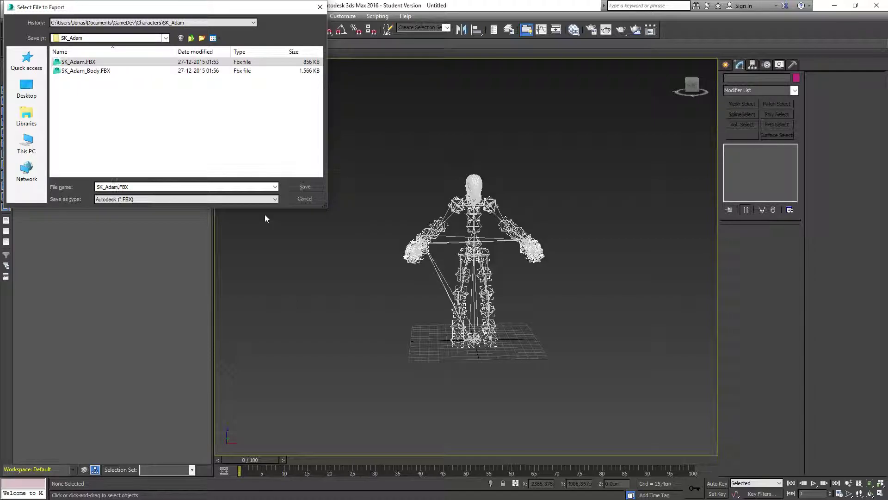
text(_Head)
key(Return)
scroll(429, 304, down, 3)
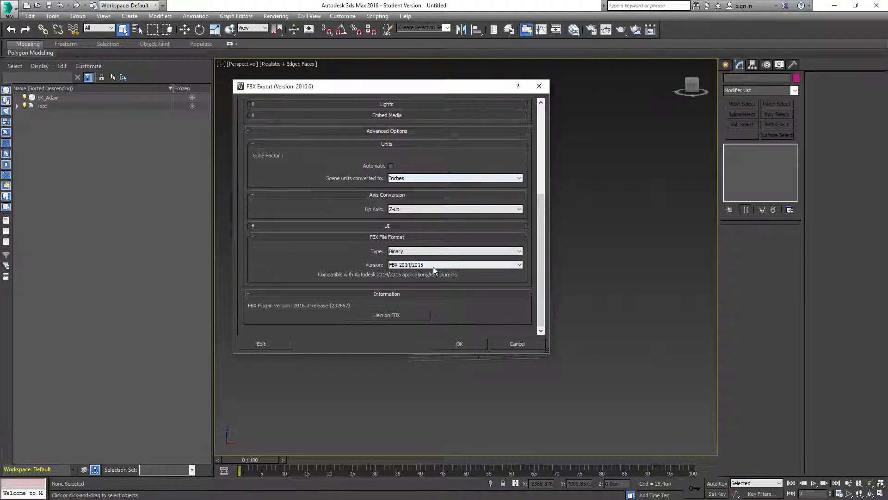
click(469, 344)
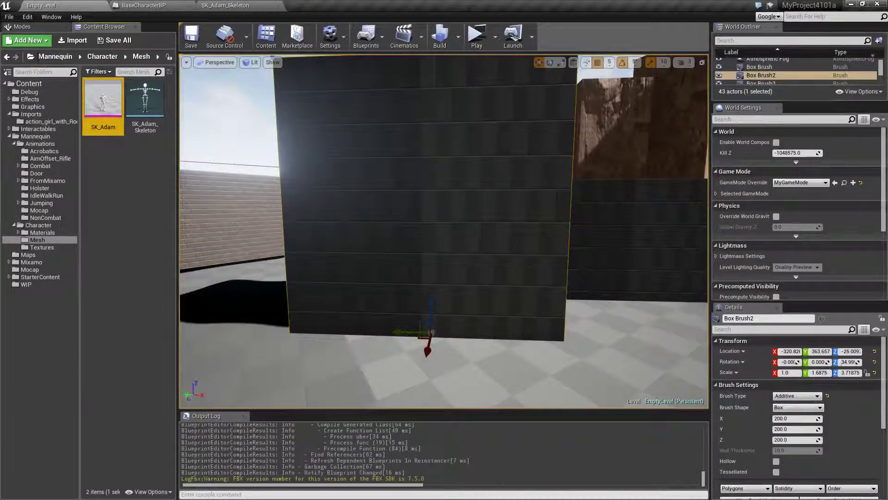
Step: Pick SK_Adam_Body.FBX and SK_Adam_Head.FBX together for import
click(113, 172)
click(77, 41)
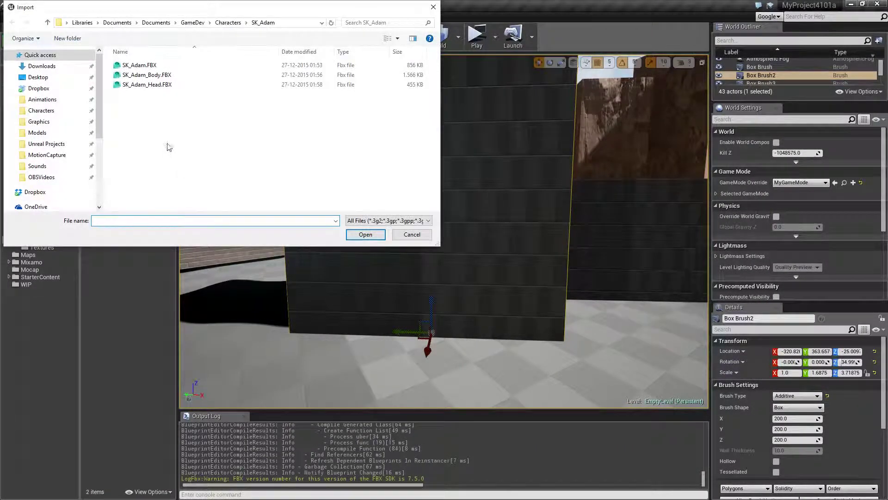
click(147, 75)
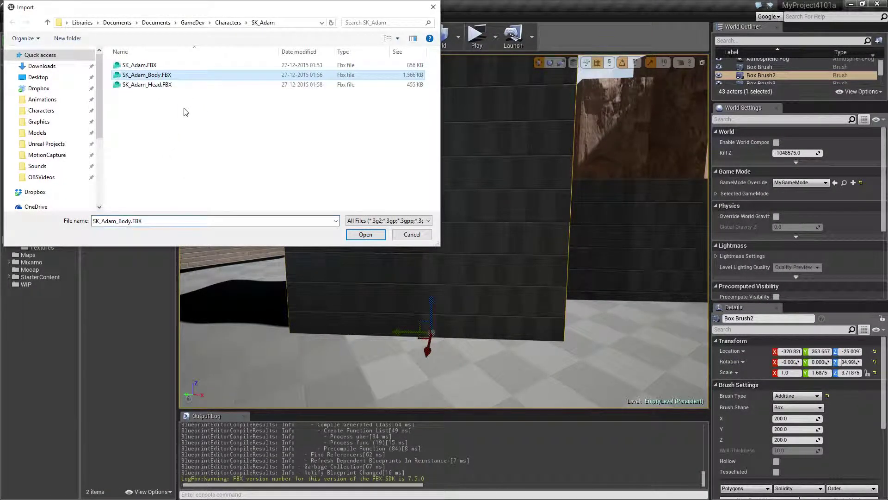
ctrl+click(147, 84)
click(366, 234)
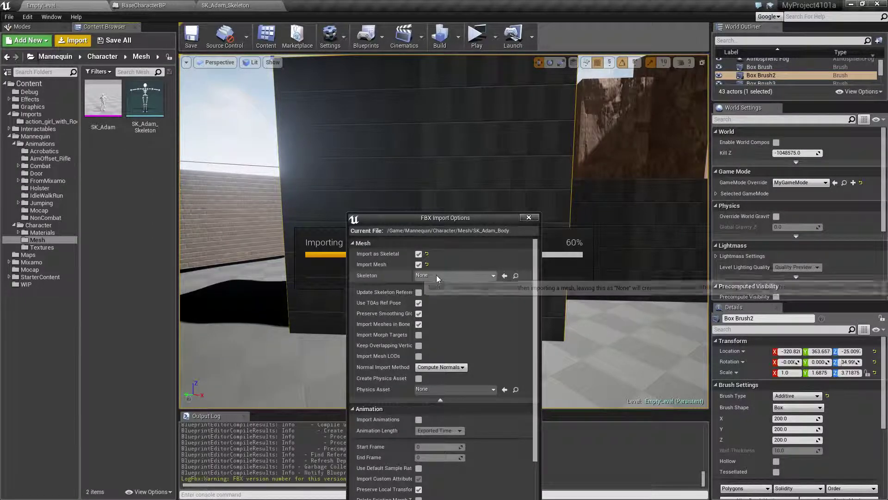
Step: Set the import Skeleton to SK_Adam_Skeleton and import both meshes with Import All
click(456, 276)
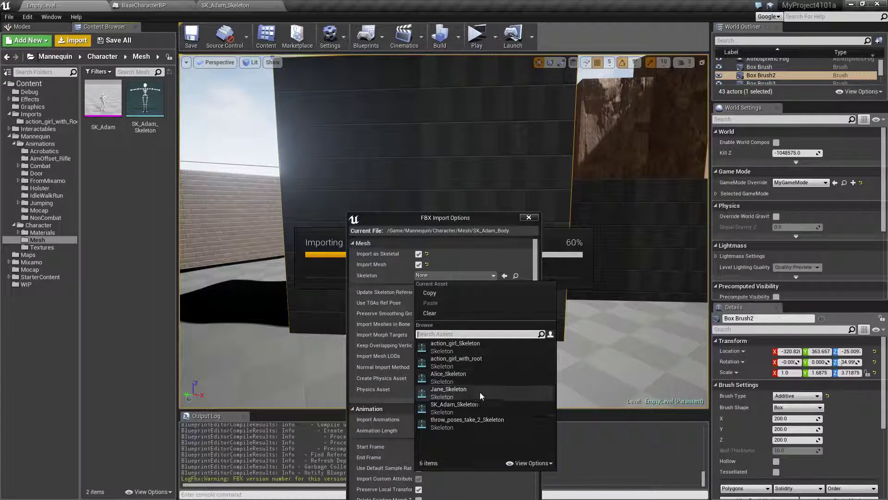
click(453, 408)
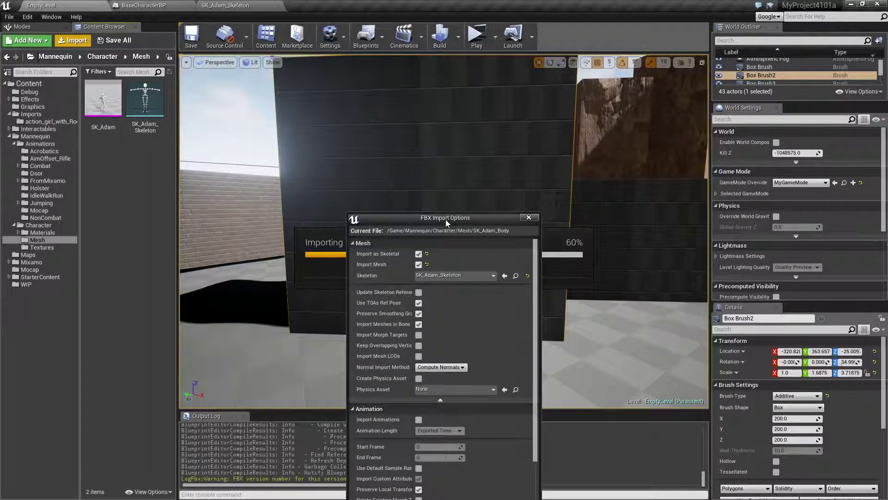
drag(446, 220, 449, 142)
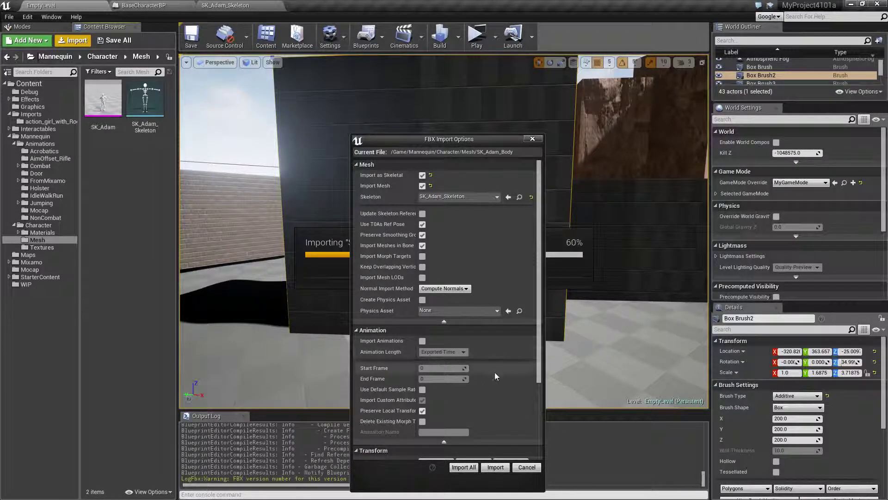
scroll(499, 375, down, 4)
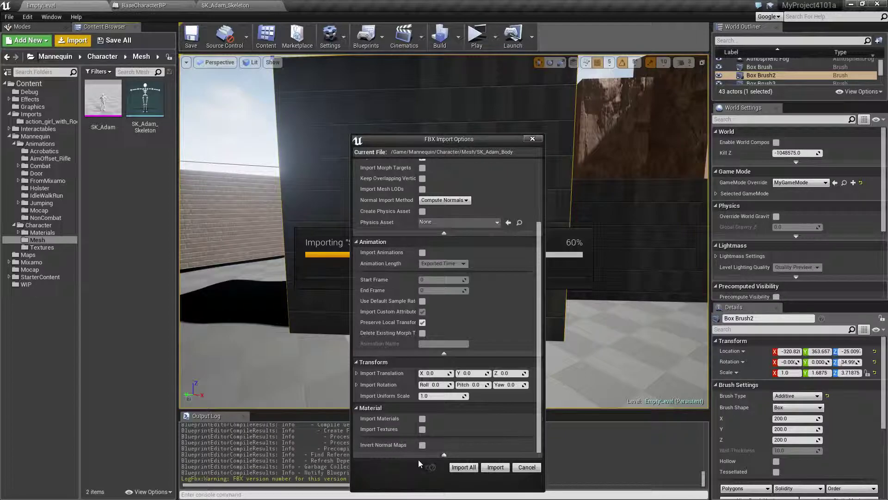
click(464, 468)
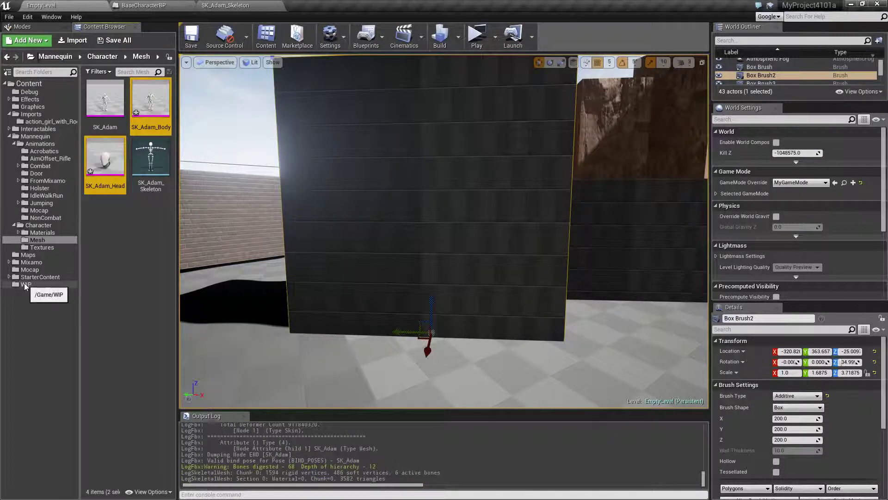
click(124, 246)
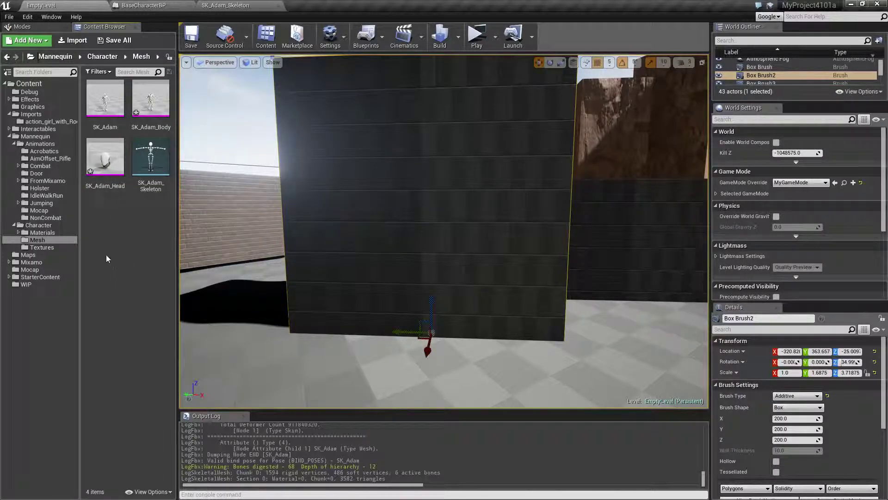
double_click(153, 103)
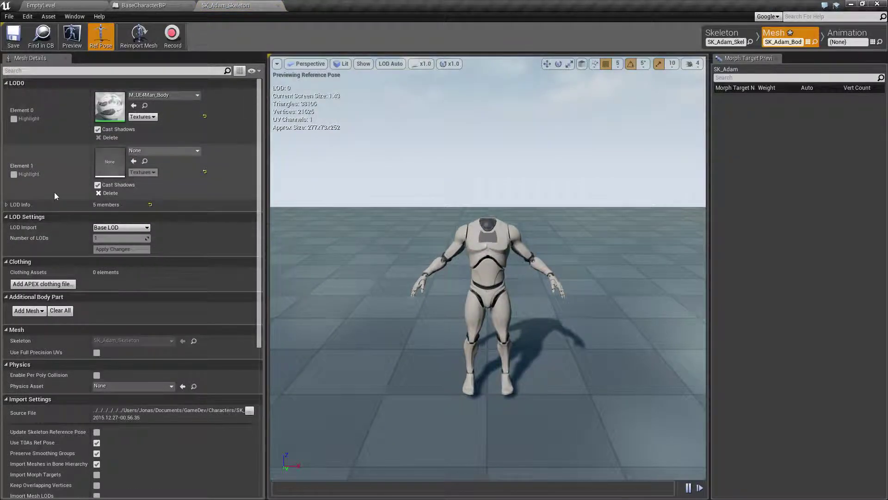
click(723, 33)
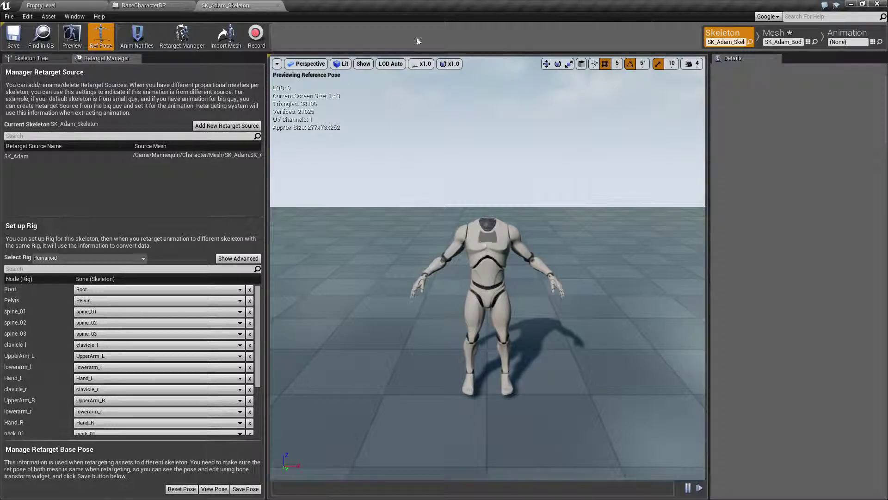
click(31, 59)
click(13, 102)
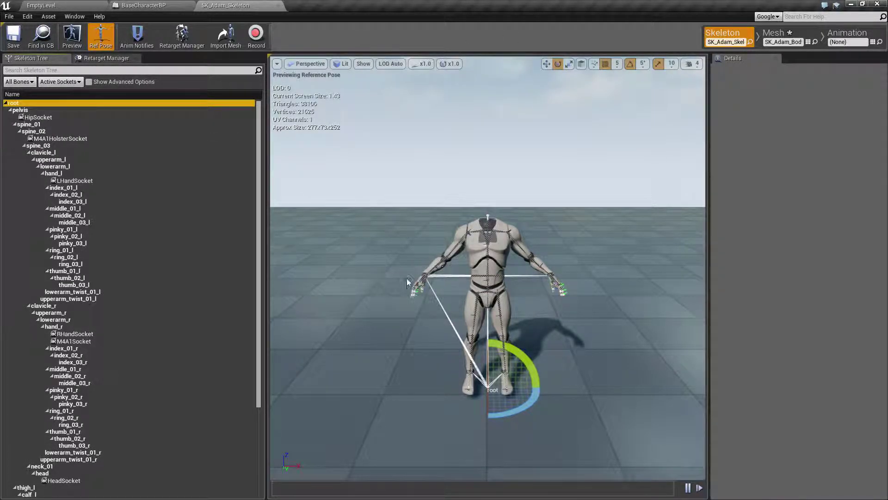
click(60, 5)
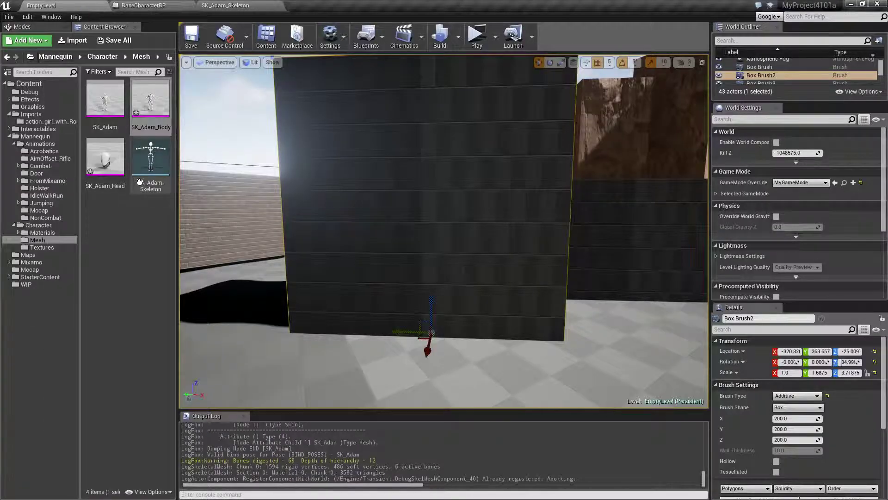
double_click(106, 157)
click(727, 34)
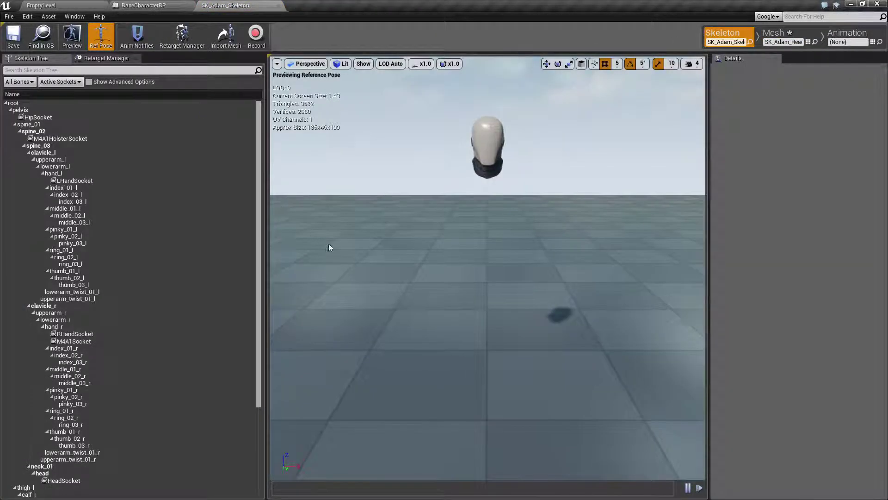
click(13, 103)
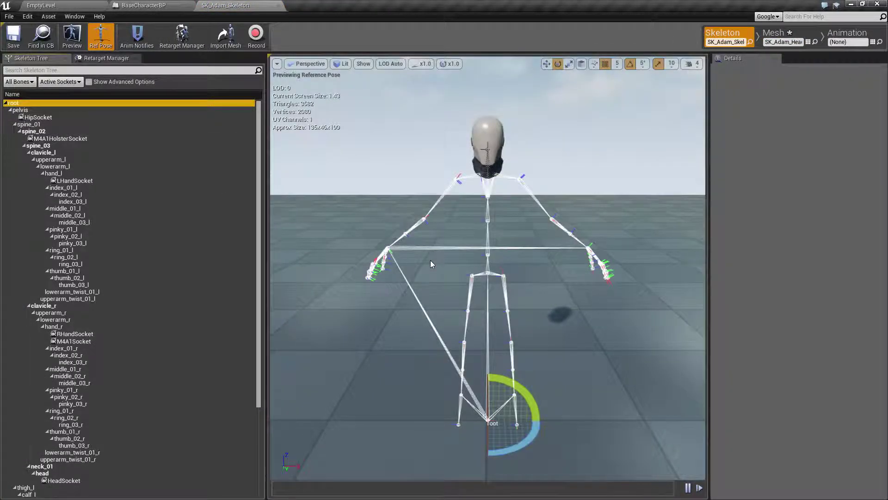
click(59, 5)
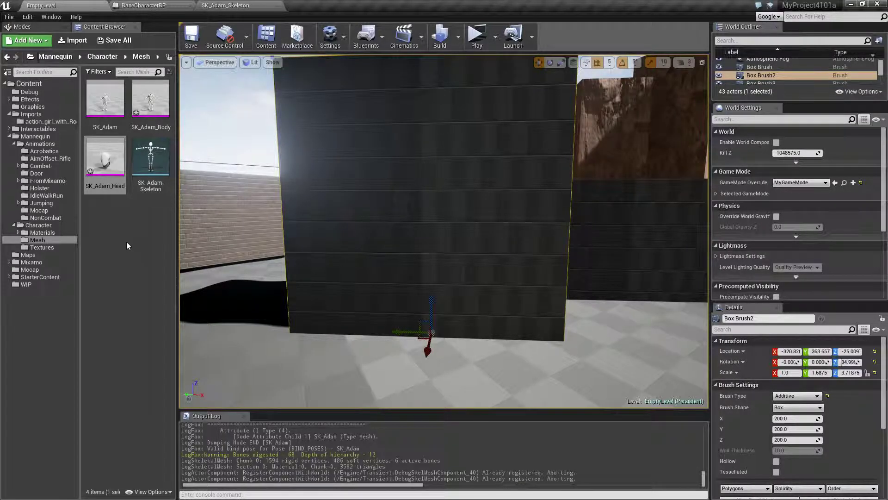
Step: Set BaseCharacterBP's inherited Mesh component to use the SK_Adam skeletal mesh
click(143, 5)
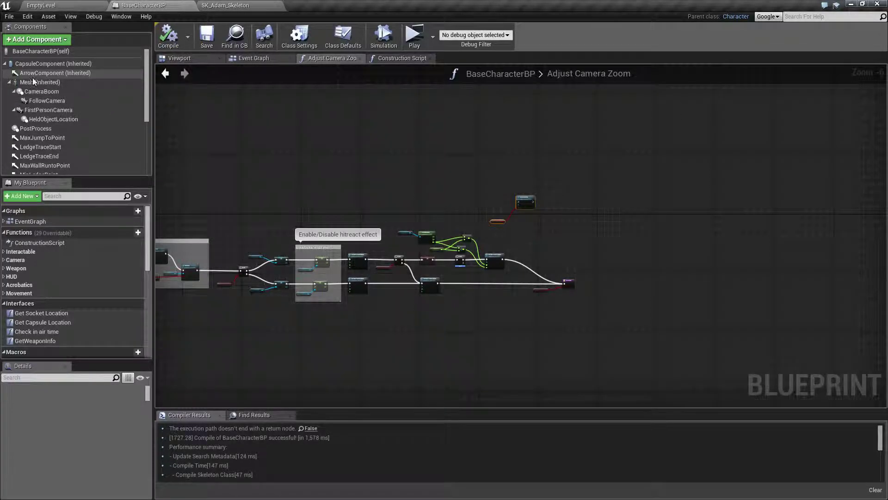
click(40, 83)
scroll(135, 433, down, 3)
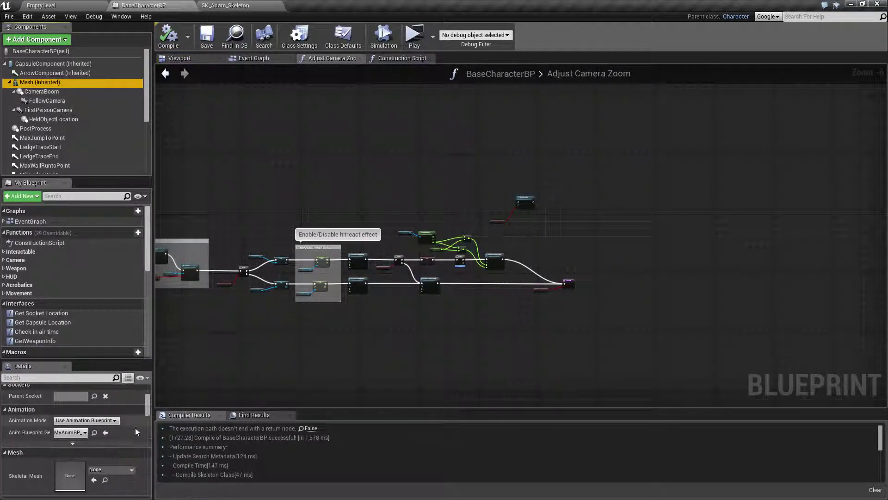
scroll(104, 442, down, 2)
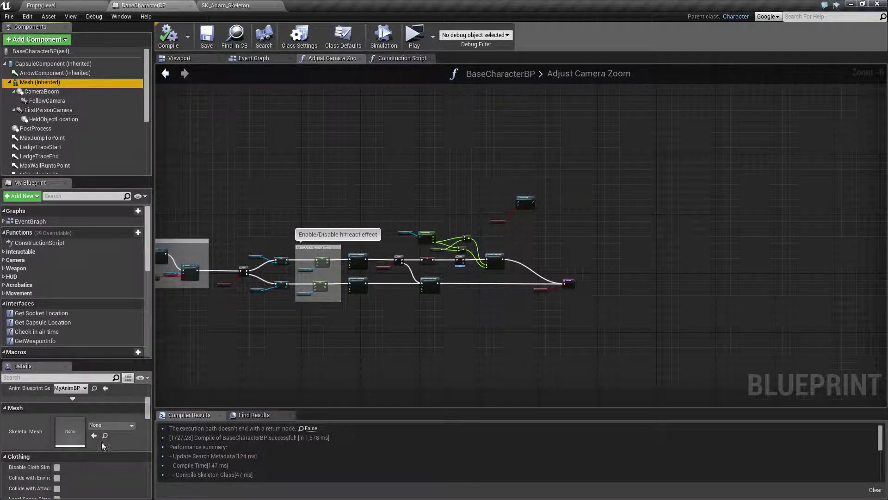
scroll(105, 443, up, 2)
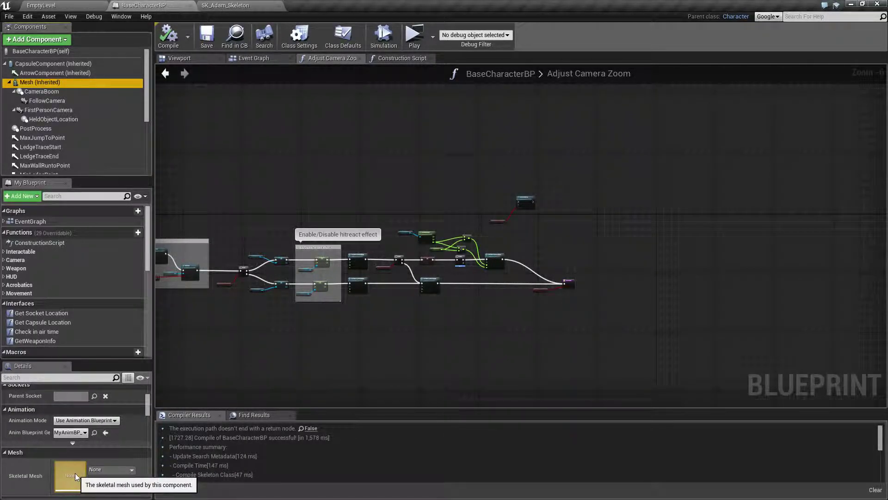
click(108, 471)
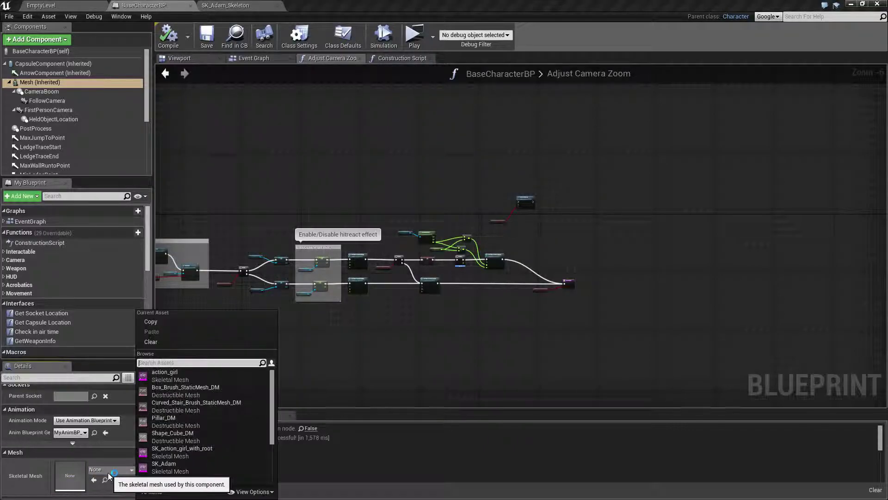
scroll(202, 476, down, 2)
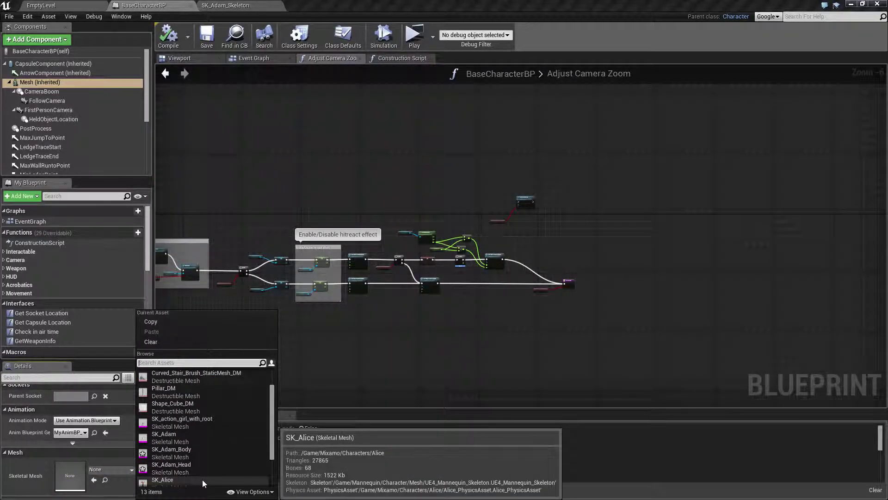
click(183, 435)
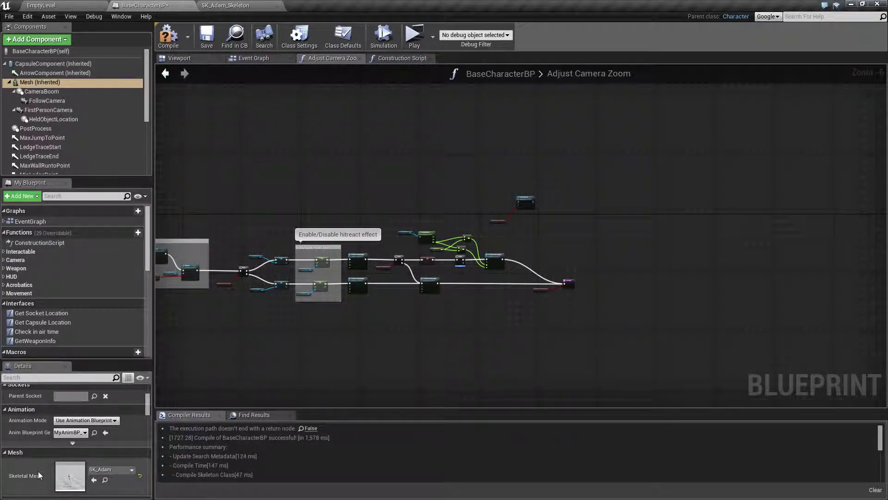
Step: Play-test the level from the level editor, then stop the session
click(41, 5)
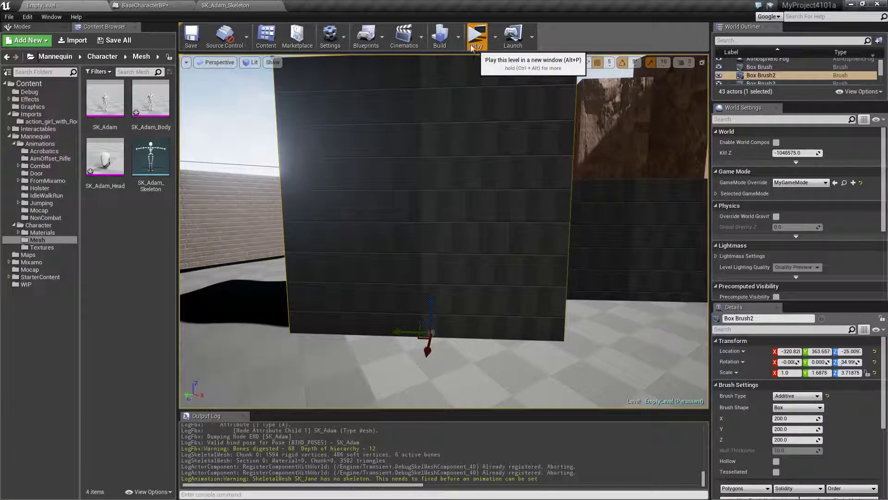
key(ctrl+shift+s)
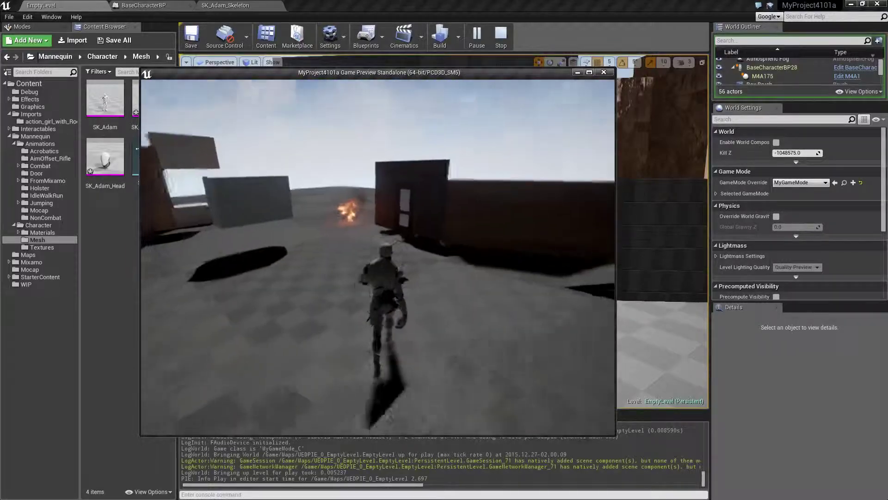
key(Escape)
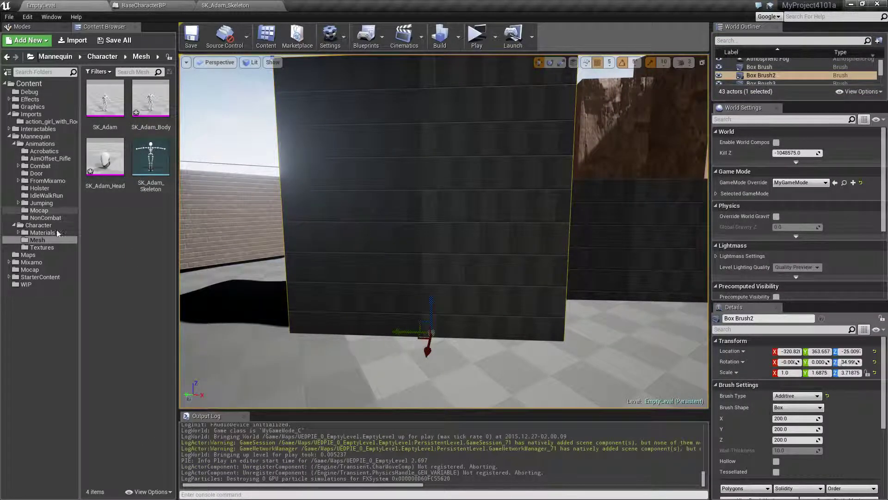
Step: Switch BaseCharacterBP's inherited Mesh to the SK_Adam_Body skeletal mesh
click(134, 4)
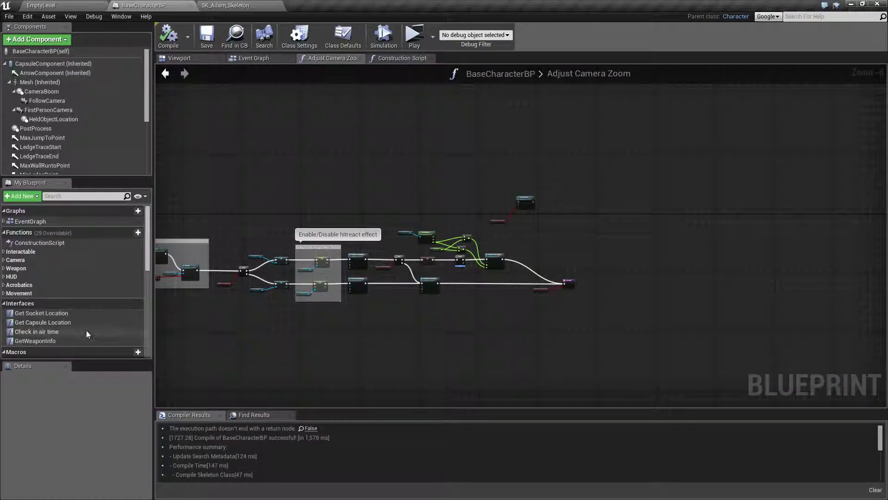
click(37, 83)
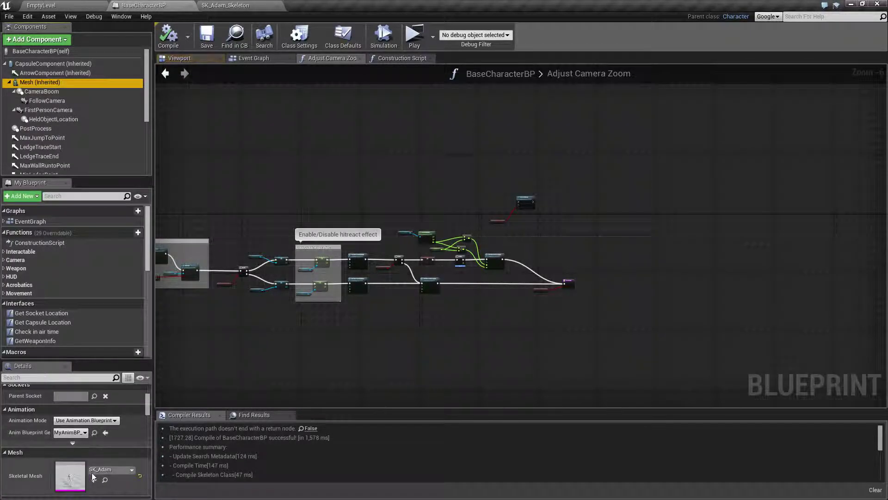
click(109, 470)
scroll(247, 459, down, 1)
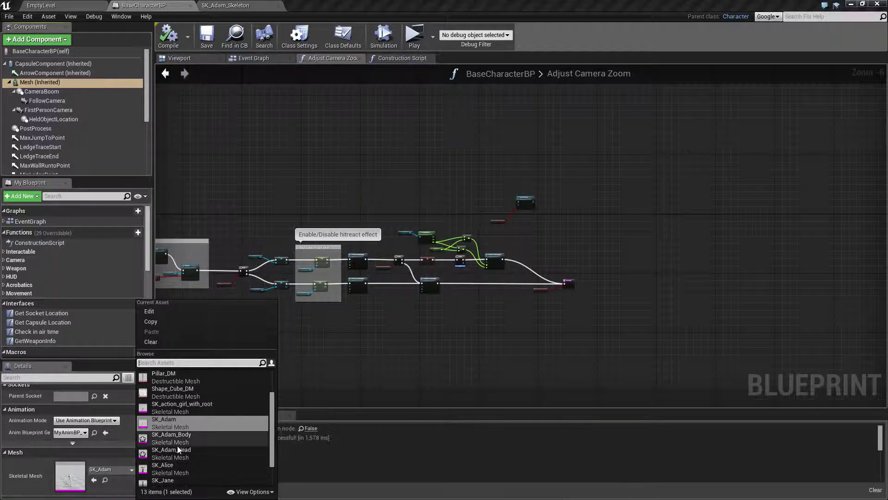
click(189, 437)
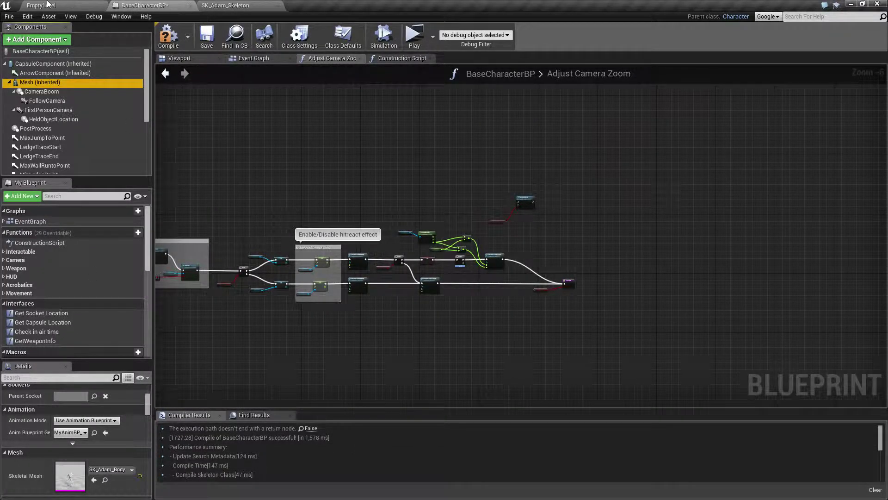
Step: Play-test in the standalone preview, walking and looking around, then close it
click(41, 5)
click(475, 39)
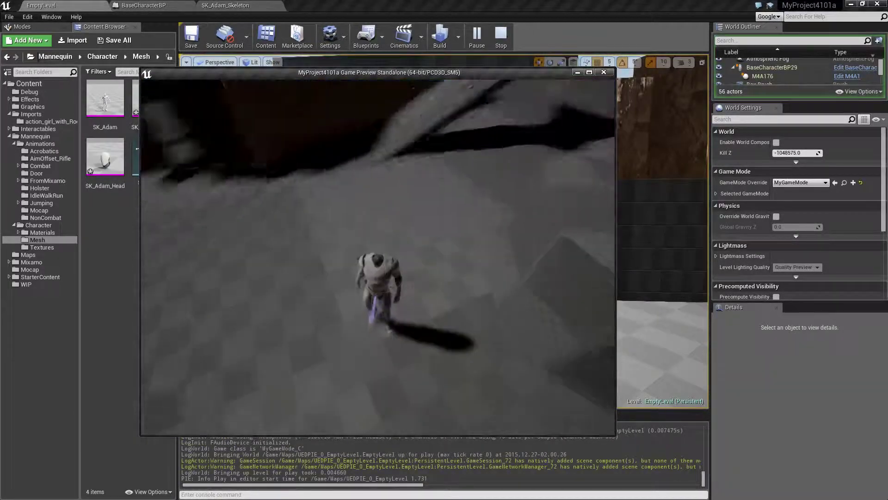
key(w)
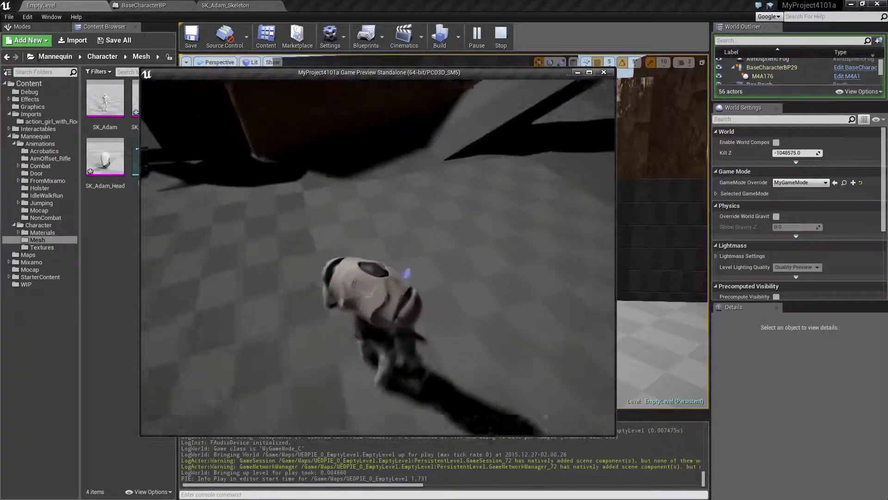
key(w)
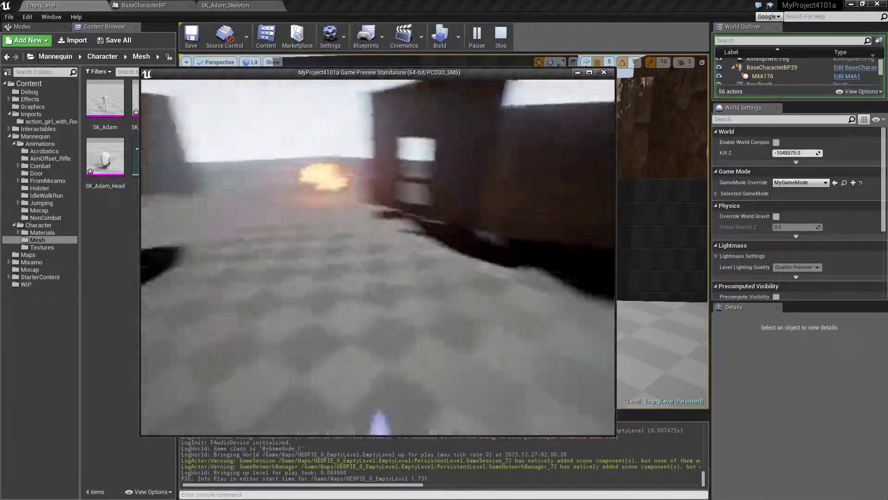
key(Escape)
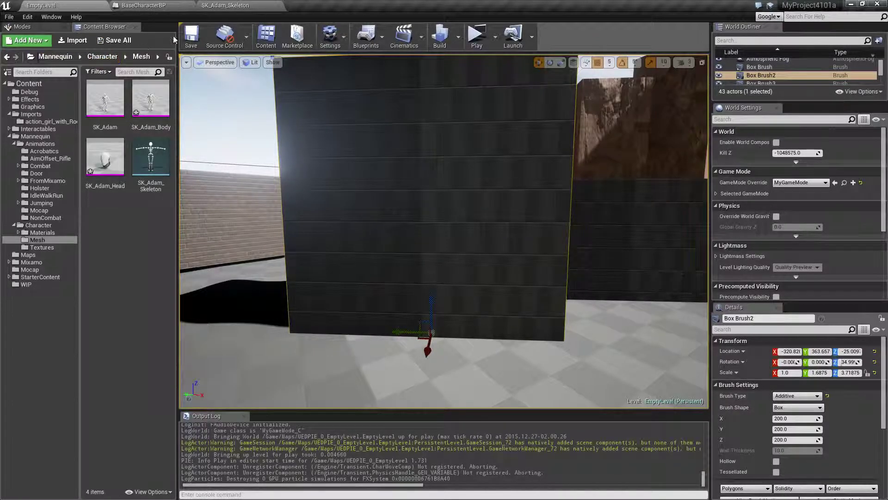
Step: Add a Skeletal Mesh component named Head to BaseCharacterBP
click(117, 5)
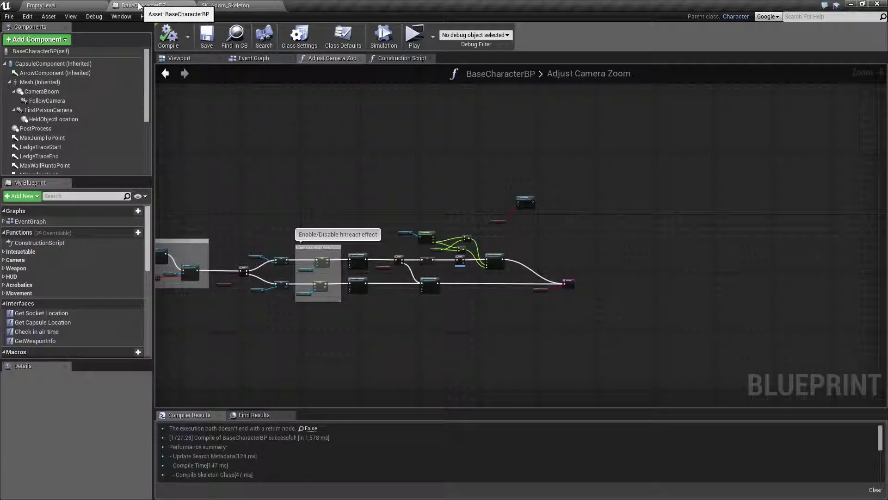
click(37, 39)
text(skel)
key(Return)
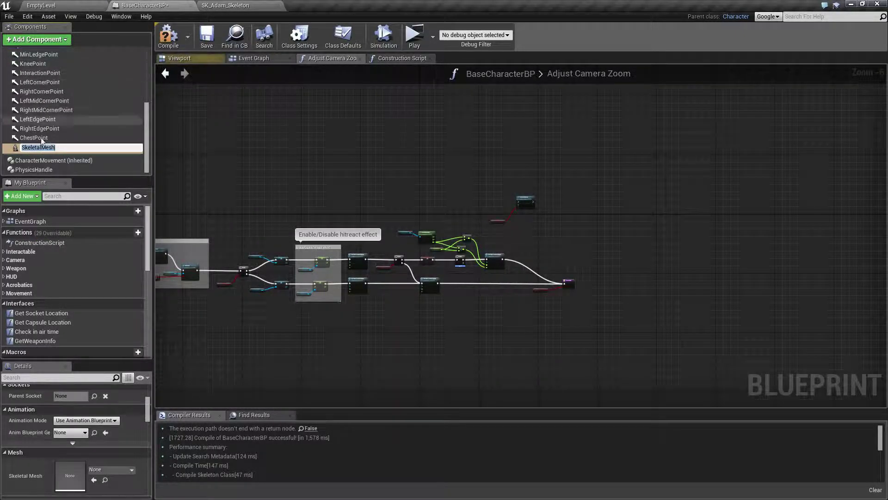
text(Head)
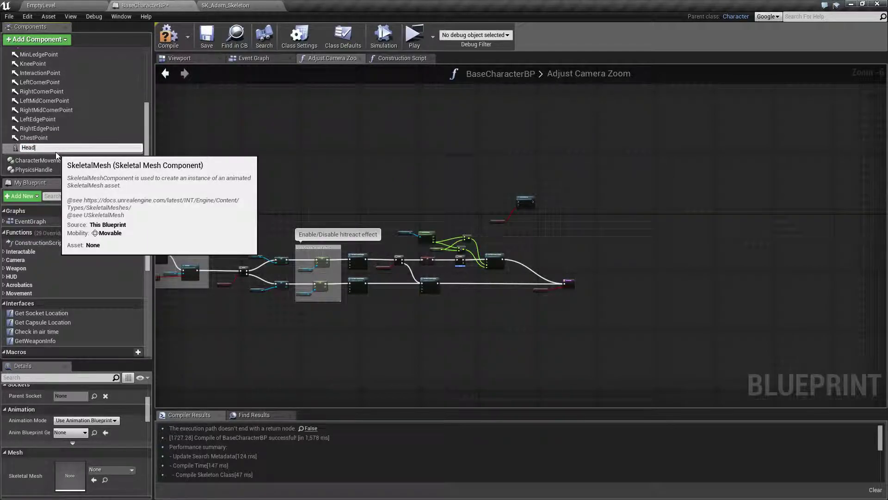
key(Return)
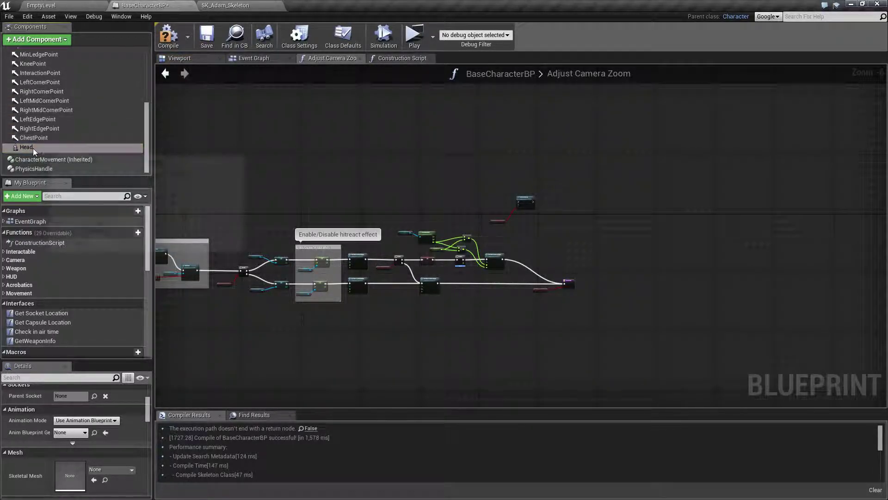
Step: Attach Head under the body Mesh and set its location to 0, 0, 0
drag(32, 148, 32, 84)
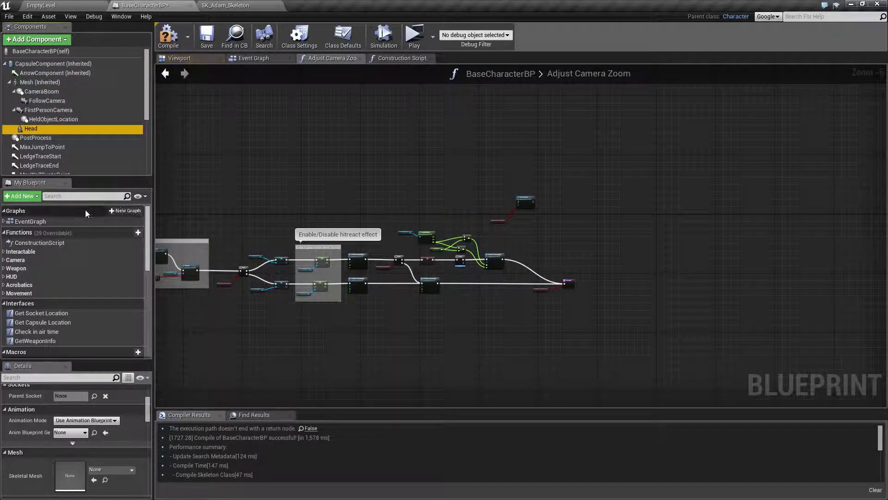
drag(147, 404, 149, 389)
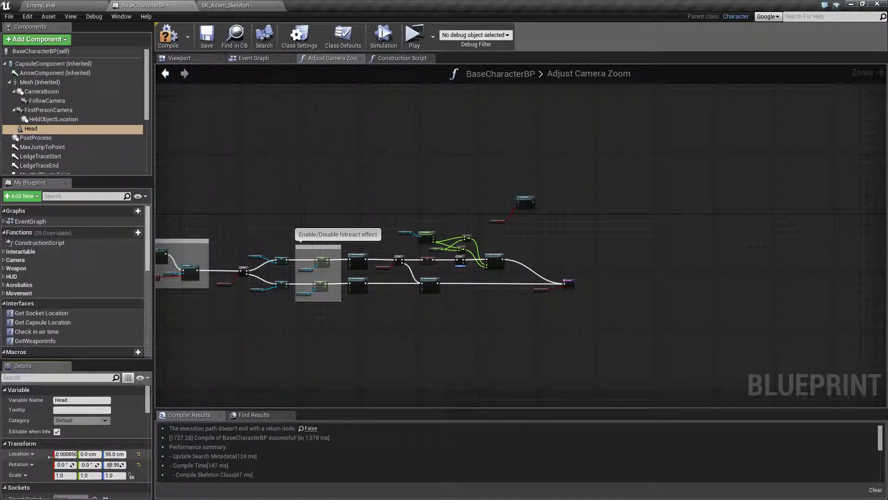
click(66, 454)
text(0)
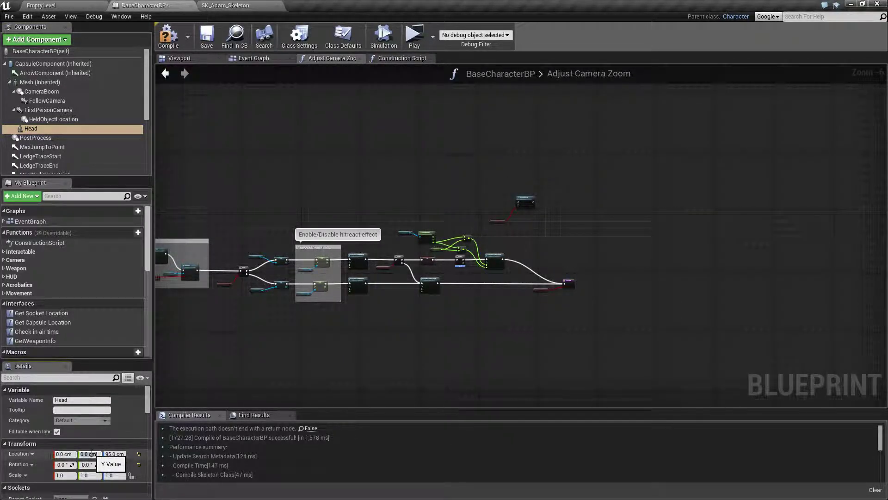
key(Tab)
text(0)
key(Return)
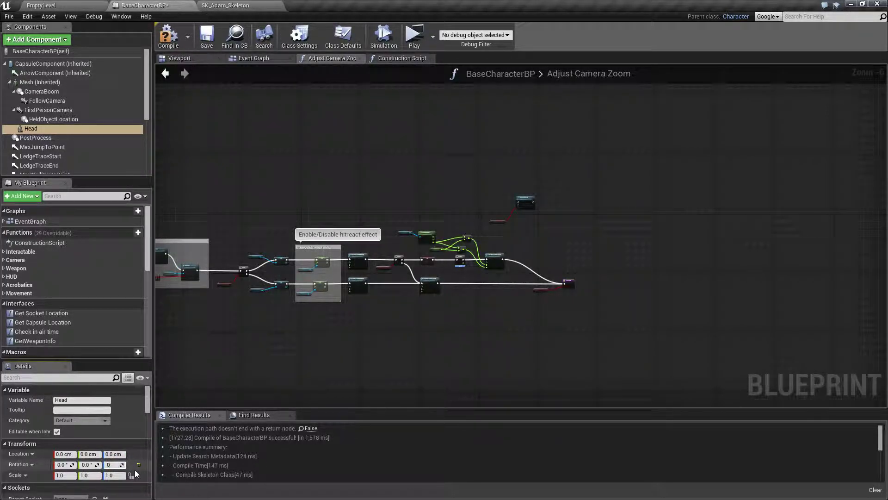
Step: Assign SK_Adam_Head as the Head component's skeletal mesh
click(104, 465)
scroll(48, 467, down, 5)
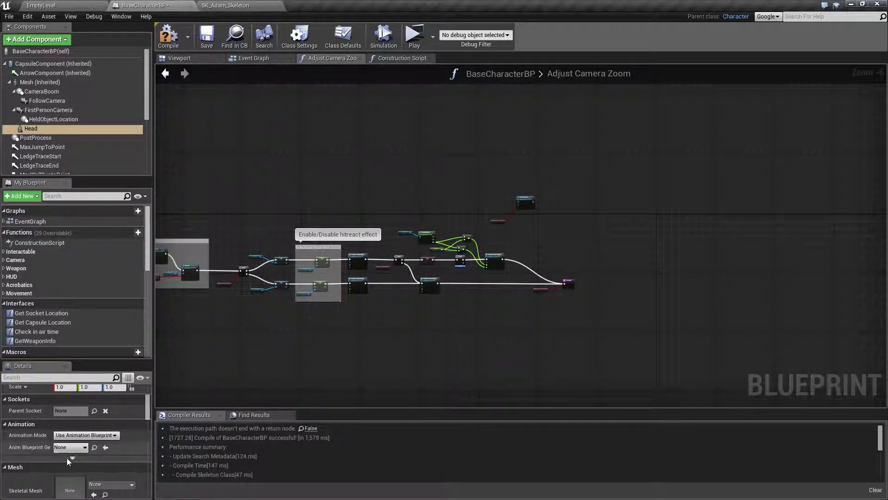
scroll(65, 459, down, 2)
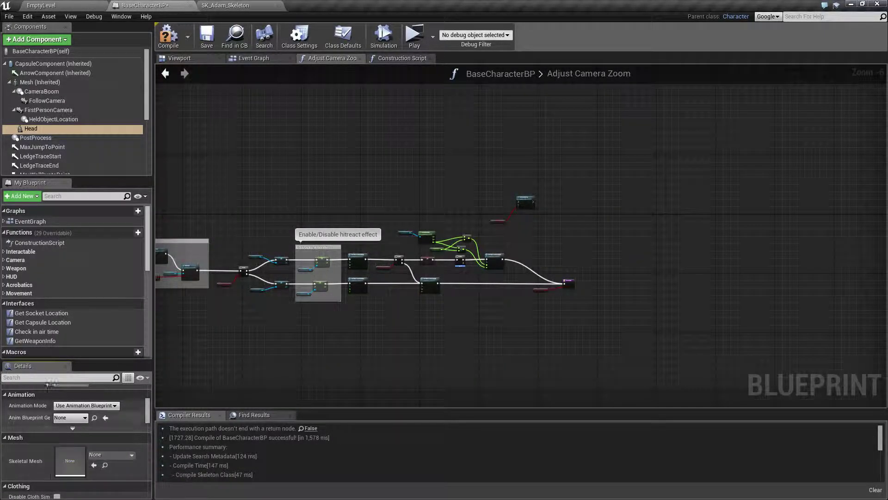
click(107, 456)
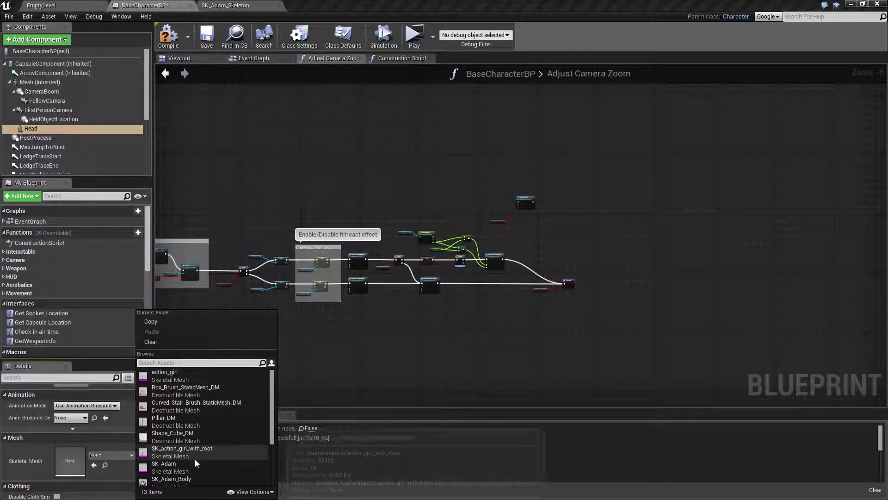
scroll(201, 476, down, 2)
click(199, 470)
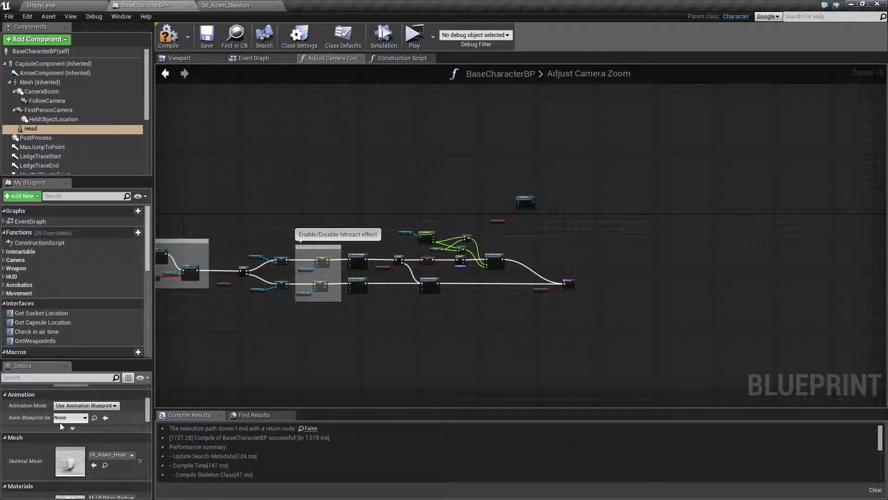
Step: Set Head's Anim Blueprint Generated Class to MyAnimBP and open the Construction Script graph
click(82, 418)
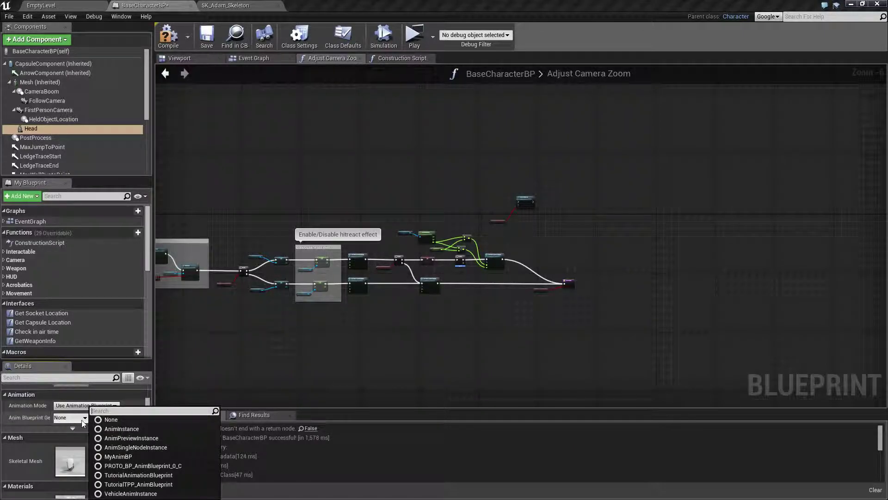
click(118, 457)
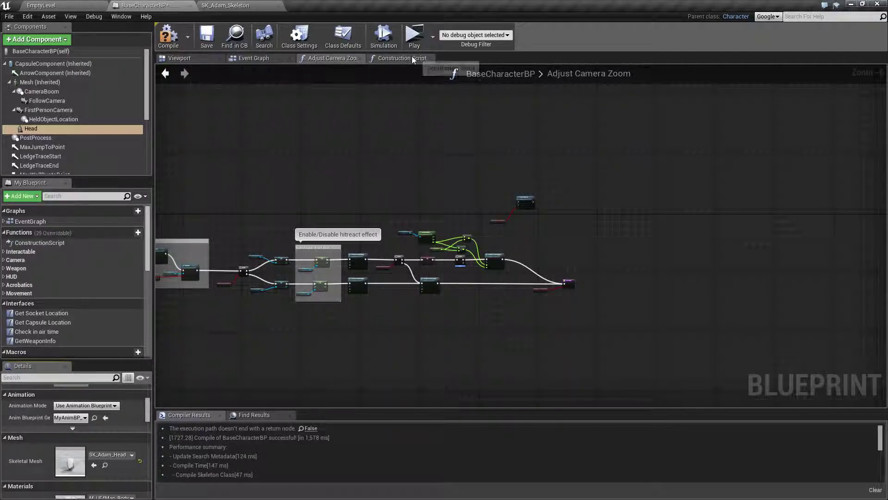
click(390, 60)
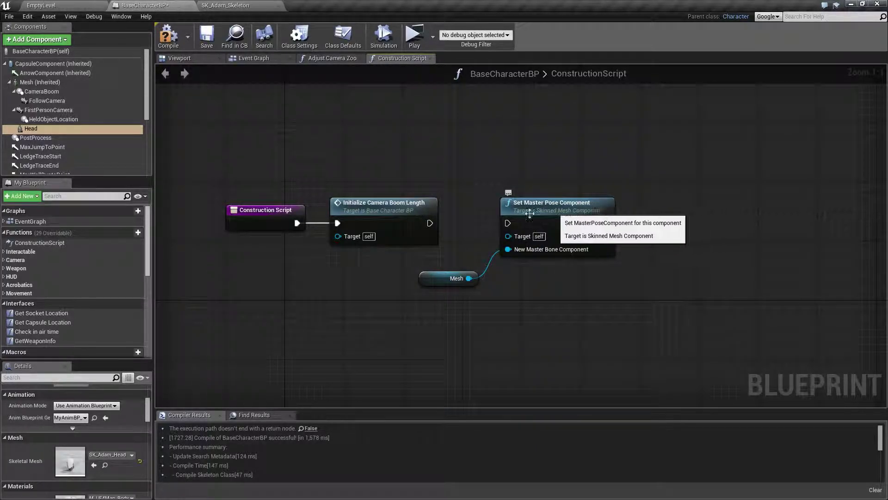
Step: Chain Set Master Pose Component after Initialize Camera Boom Length, with a Head reference node as its Target
drag(429, 223, 506, 225)
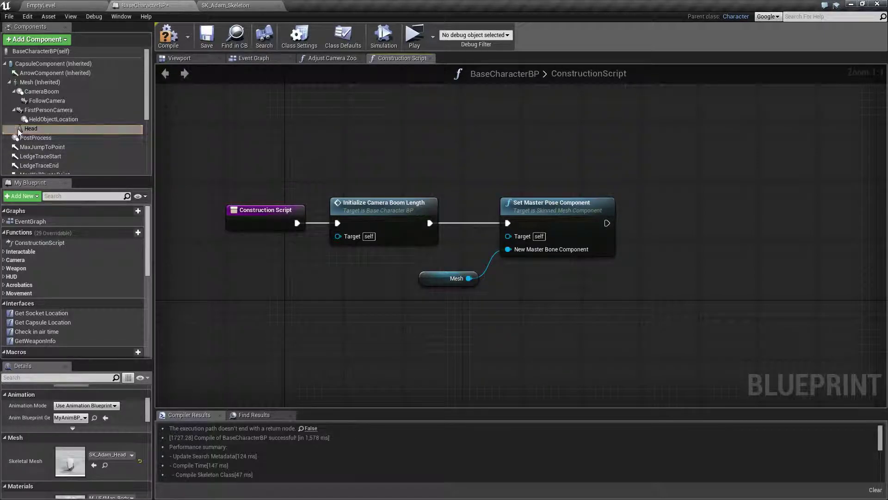
drag(19, 131, 268, 186)
drag(425, 250, 508, 236)
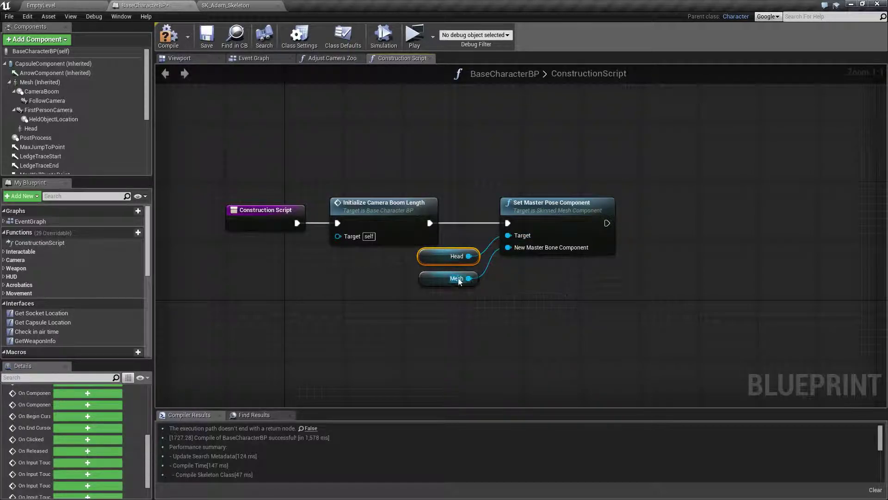
drag(454, 251, 446, 251)
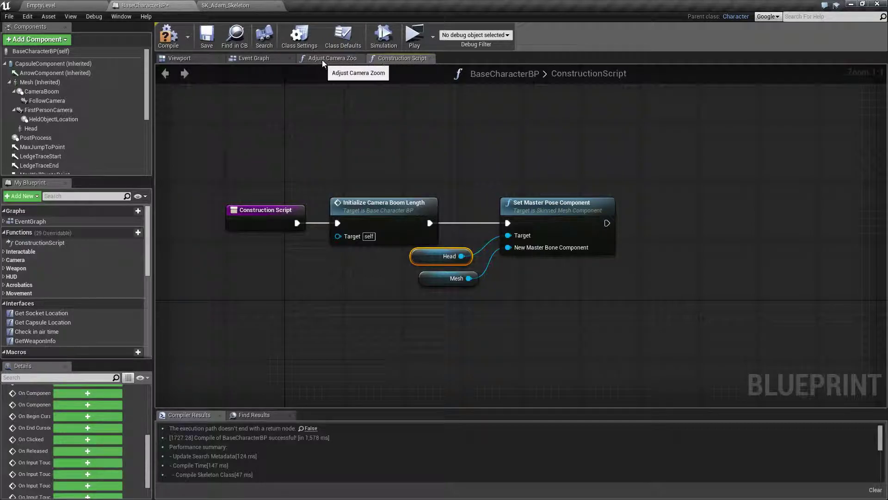
Step: In Adjust Camera Zoom, move Set Owner No See beside Set Player Camera Yaw Limits and chain it into Return Node
click(325, 59)
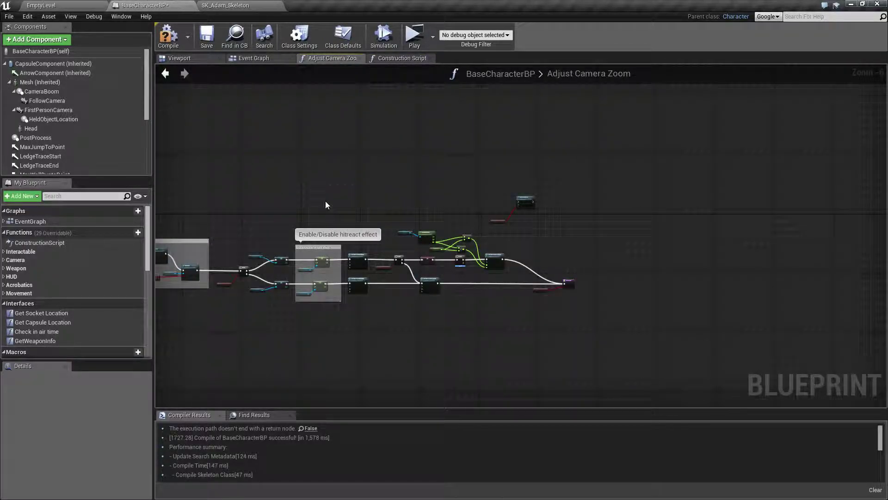
scroll(557, 230, up, 6)
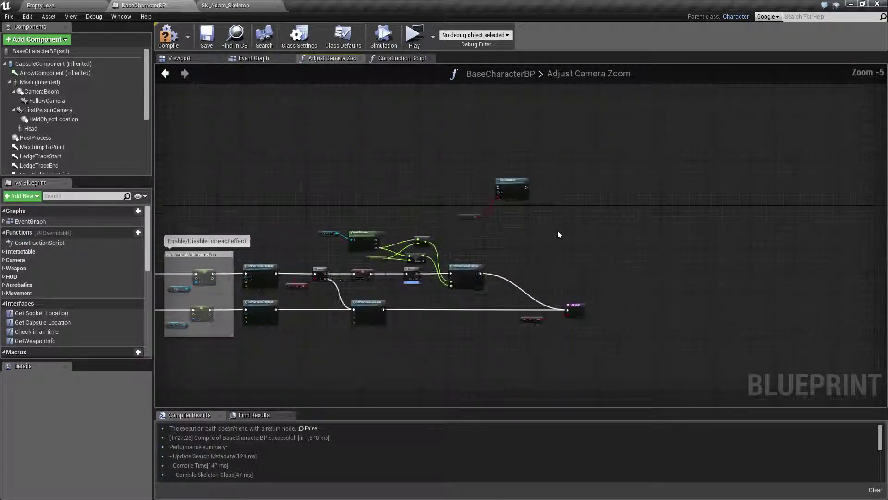
right_drag(457, 243, 433, 220)
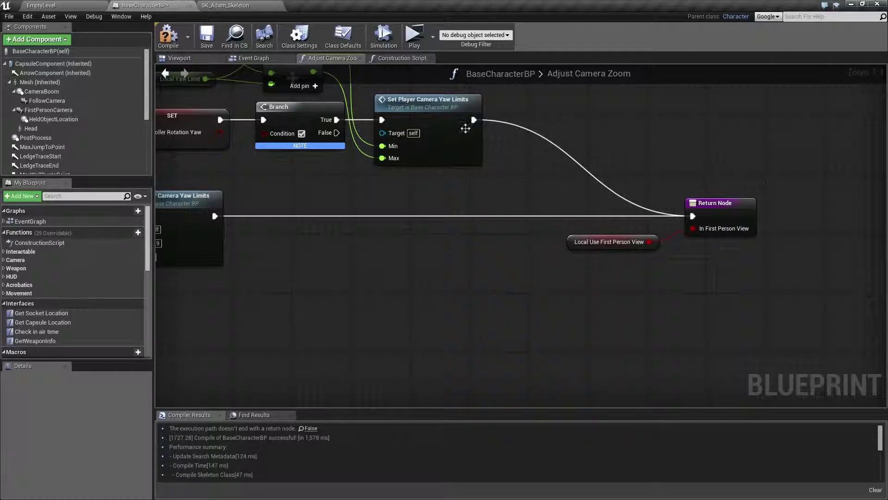
right_drag(317, 190, 379, 274)
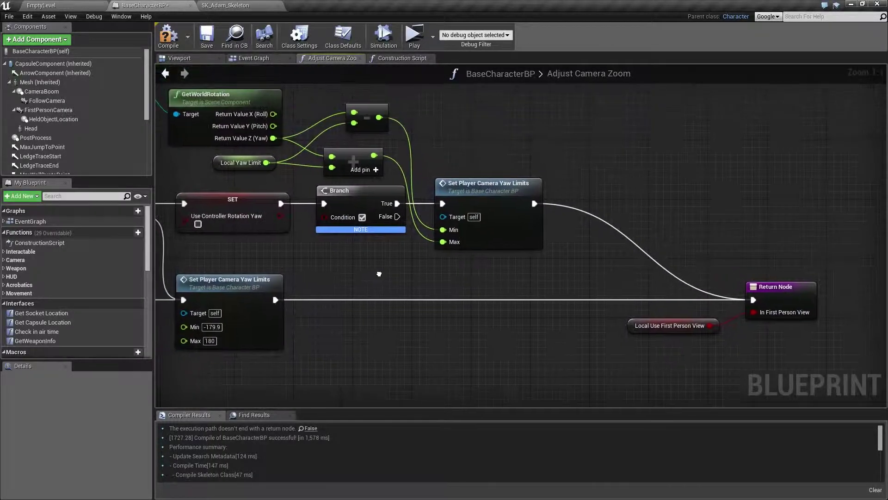
right_drag(327, 183, 250, 204)
right_drag(452, 120, 396, 392)
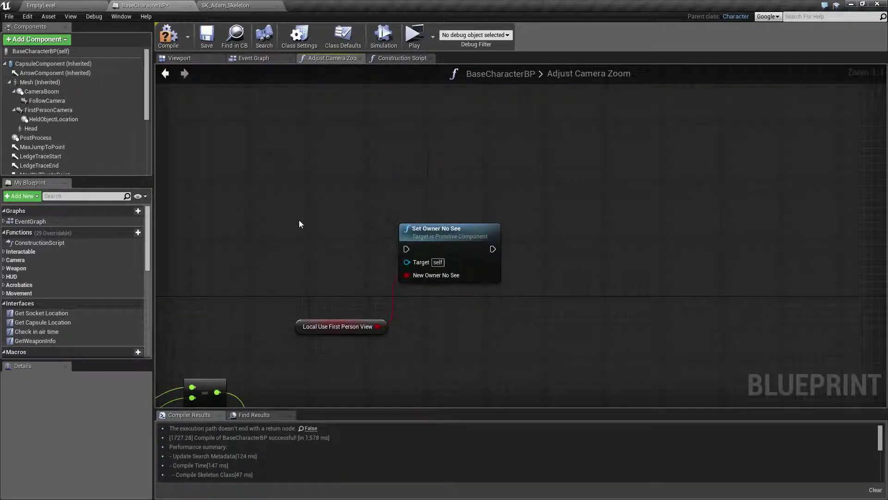
drag(299, 220, 504, 332)
drag(451, 233, 532, 370)
right_drag(491, 314, 540, 27)
drag(570, 91, 492, 184)
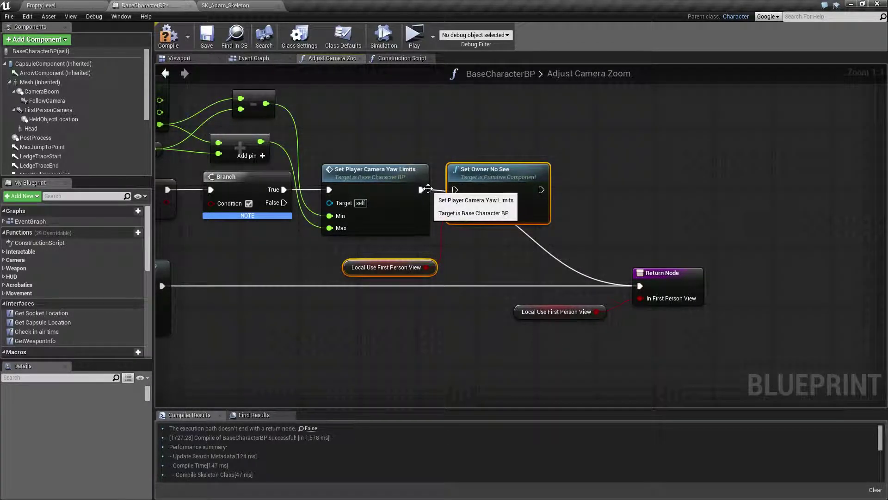
drag(421, 190, 456, 190)
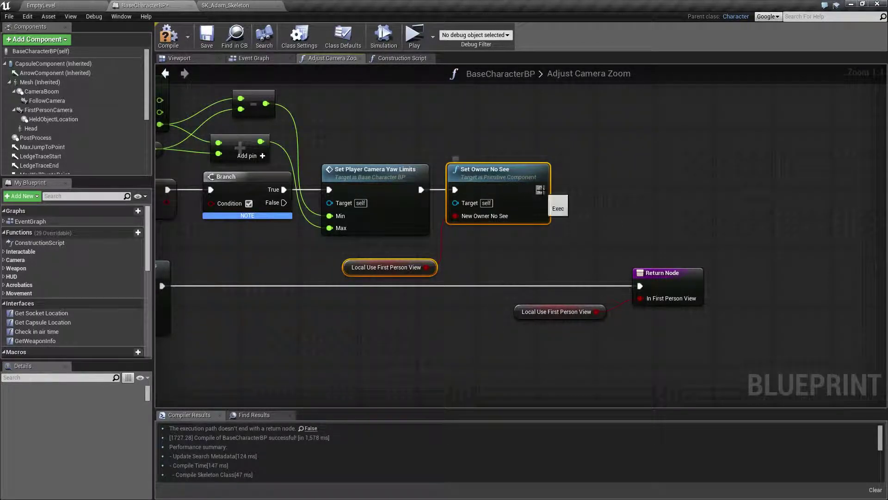
drag(542, 190, 640, 286)
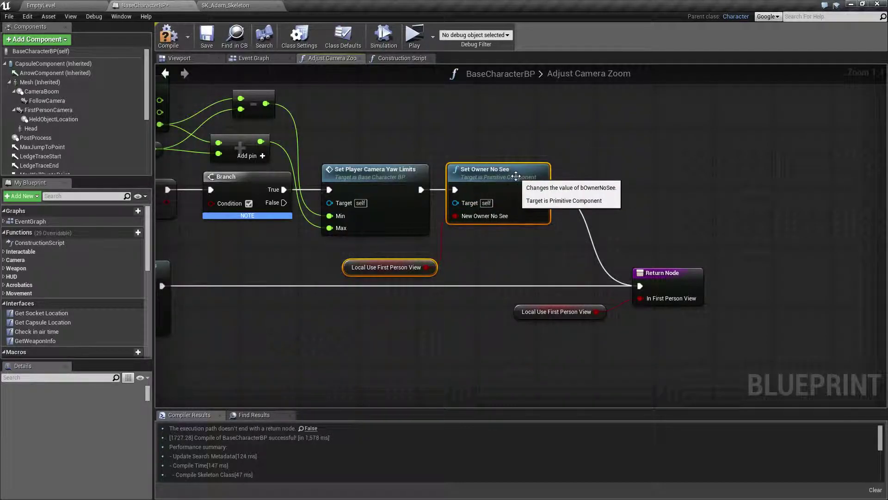
Step: Place a Head reference node in the graph and line it up with Set Owner No See's Target
right_click(468, 133)
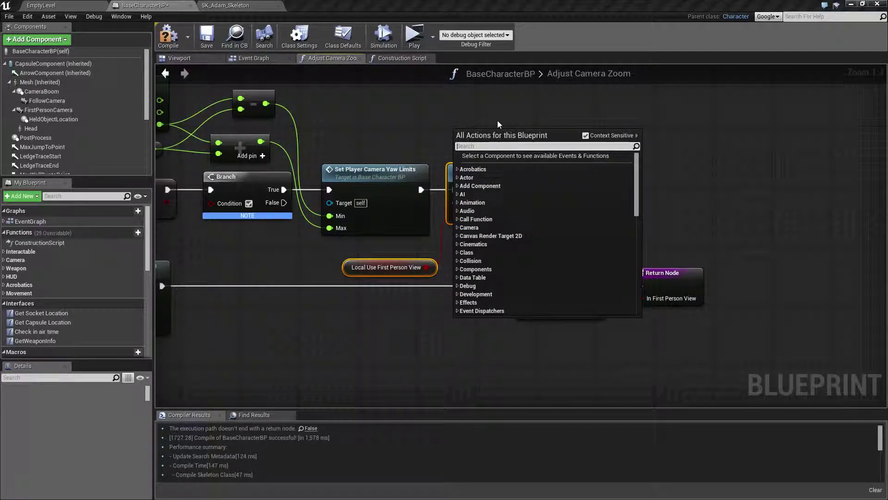
text(set owner)
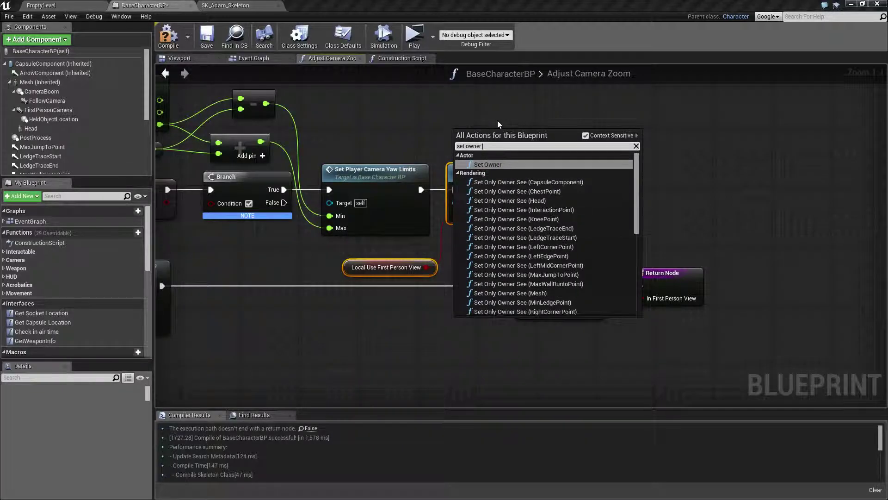
text( see)
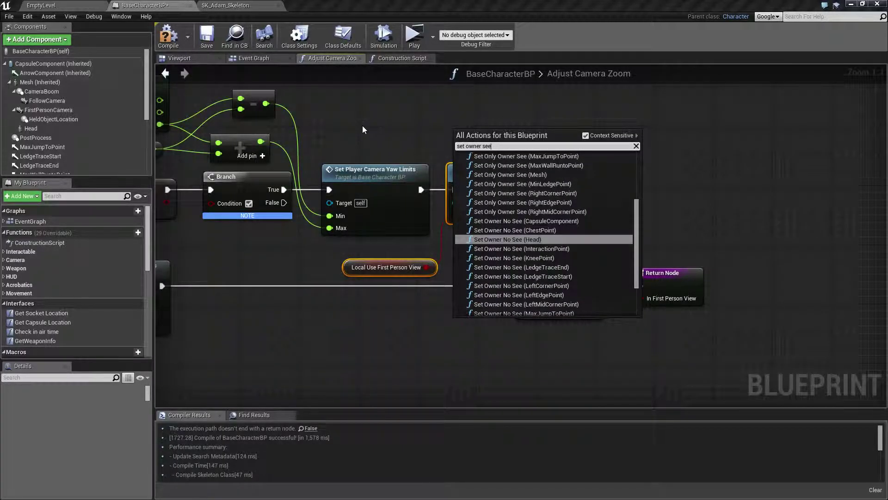
click(363, 129)
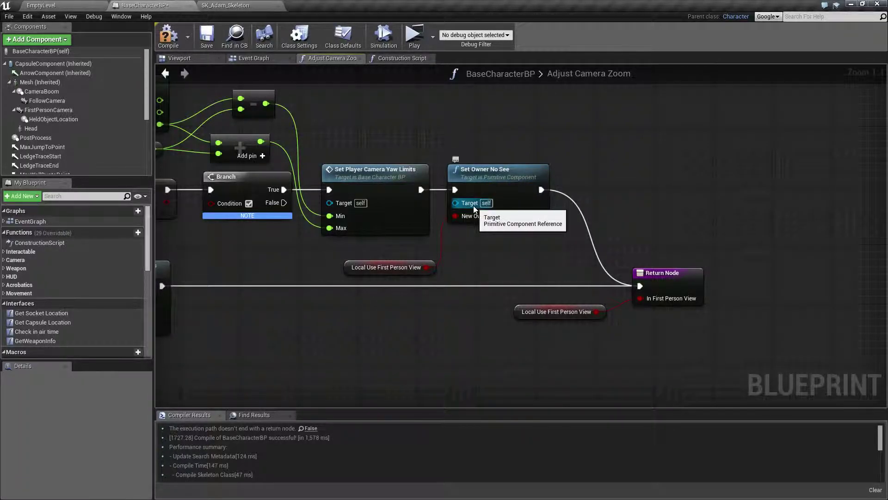
drag(503, 169, 531, 168)
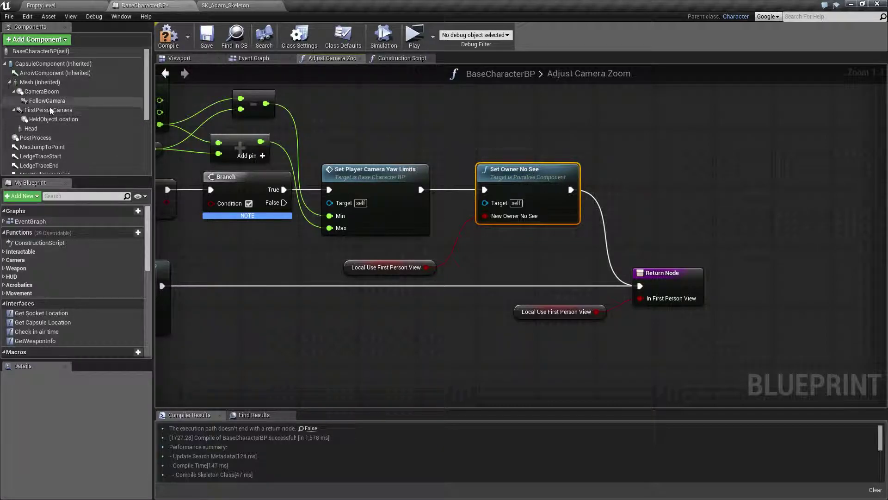
drag(39, 132, 479, 205)
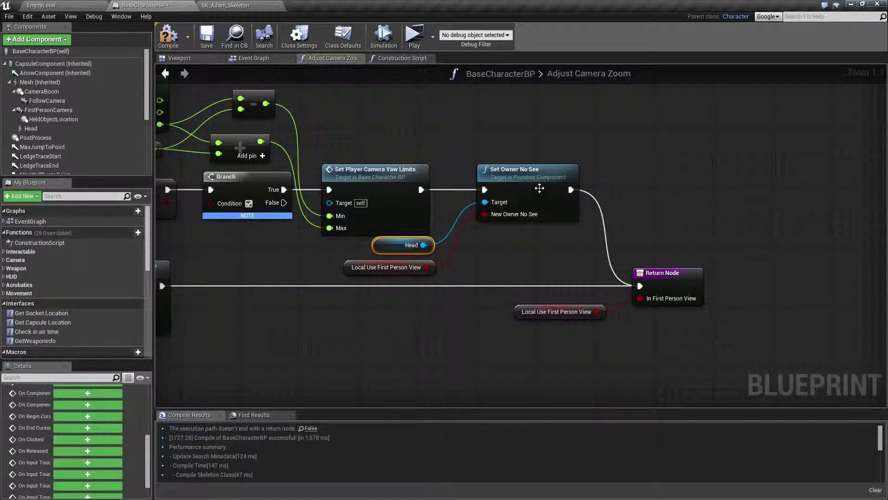
drag(513, 168, 499, 169)
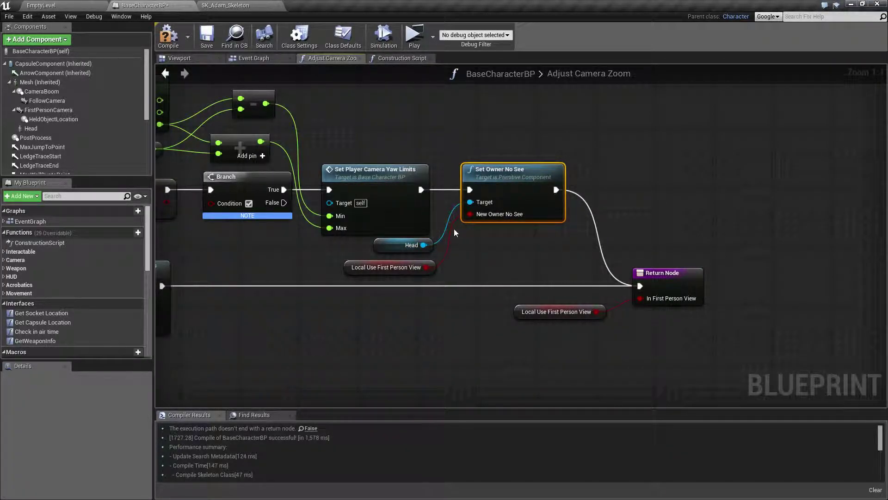
Step: Filter the Head component's Details by 'hidde', tick Hidden Shadow, and clear the filter
click(31, 129)
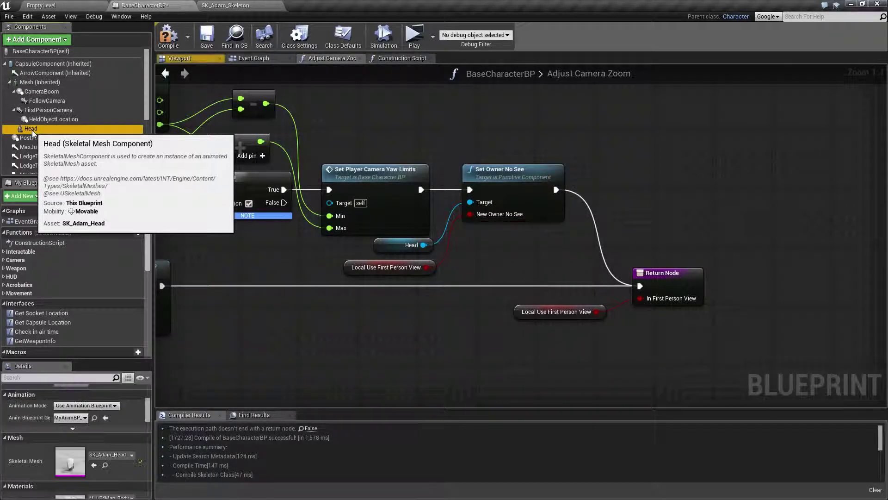
click(20, 378)
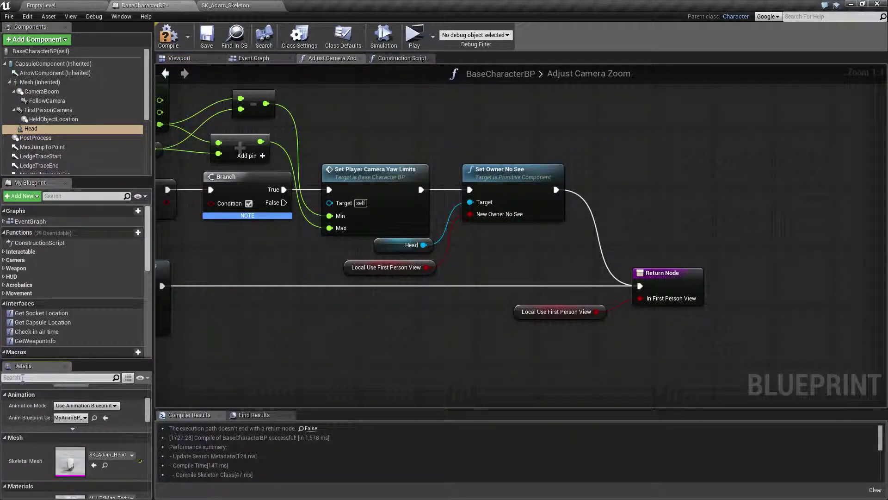
text(hidden)
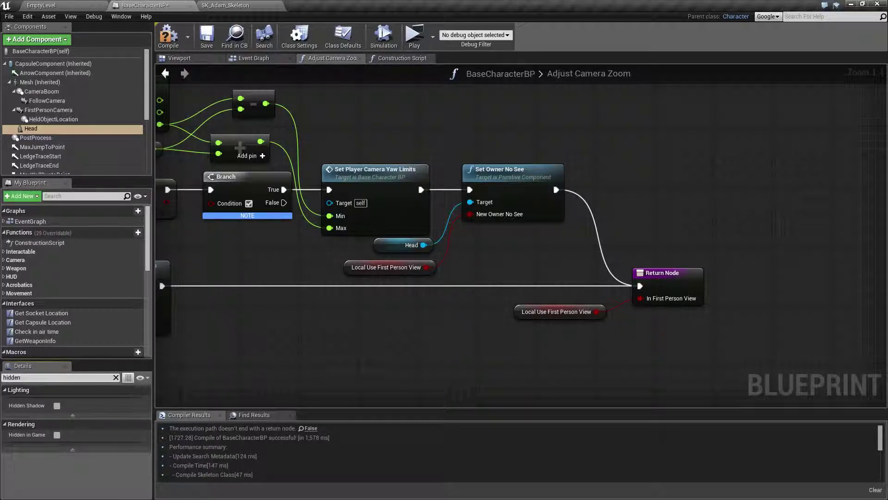
click(57, 406)
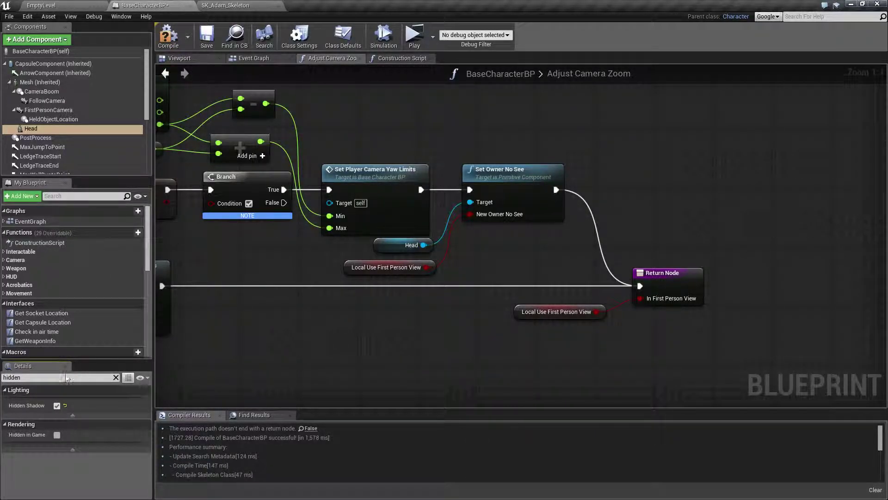
click(115, 377)
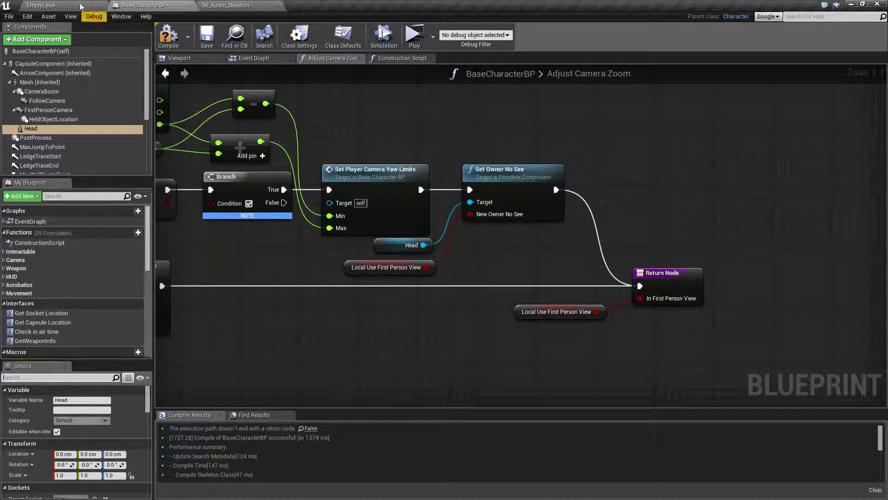
Step: Save BaseCharacterBP, walk the mannequin toward the dark blocks and ramp in play, then restart Play
key(ctrl+s)
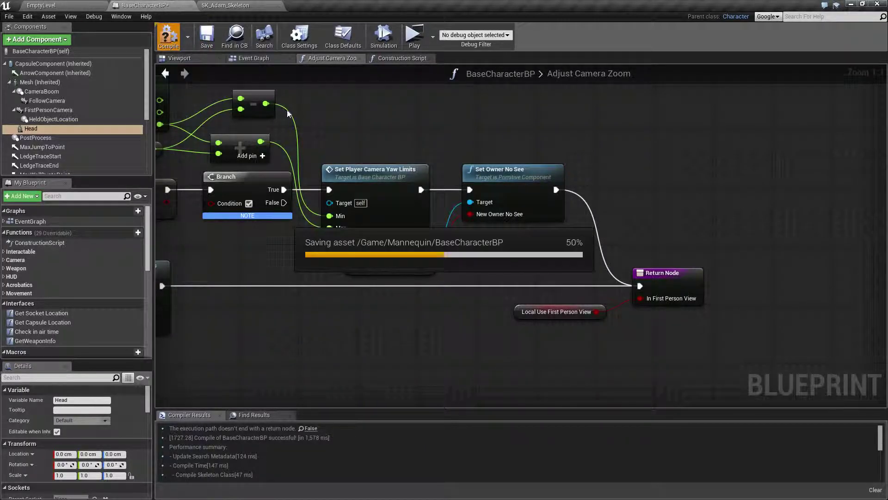
click(417, 42)
key(w)
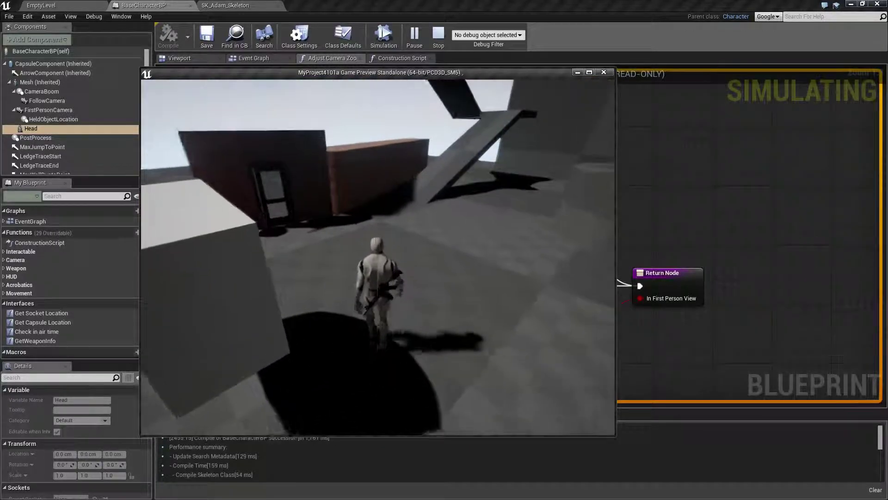
key(w)
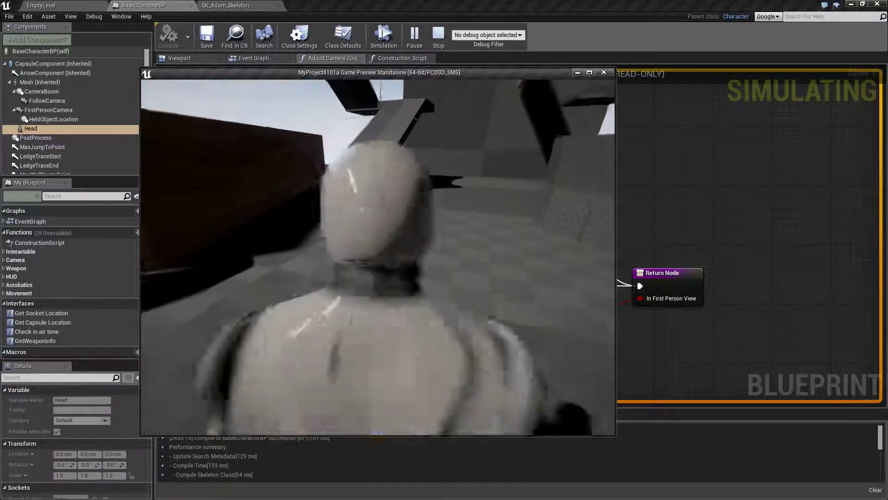
key(w)
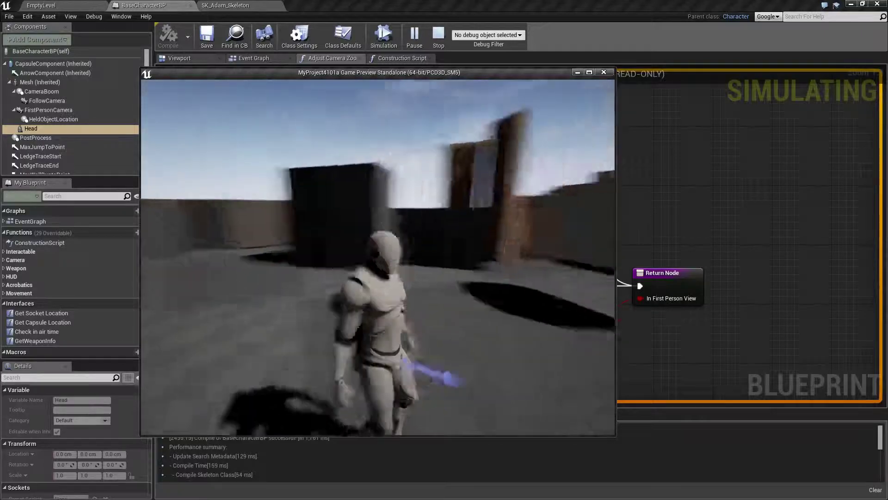
key(w)
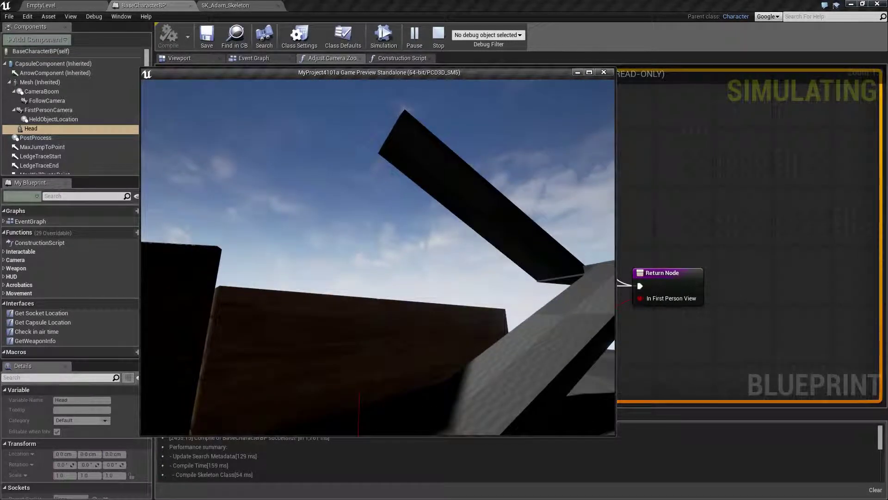
key(Escape)
click(407, 35)
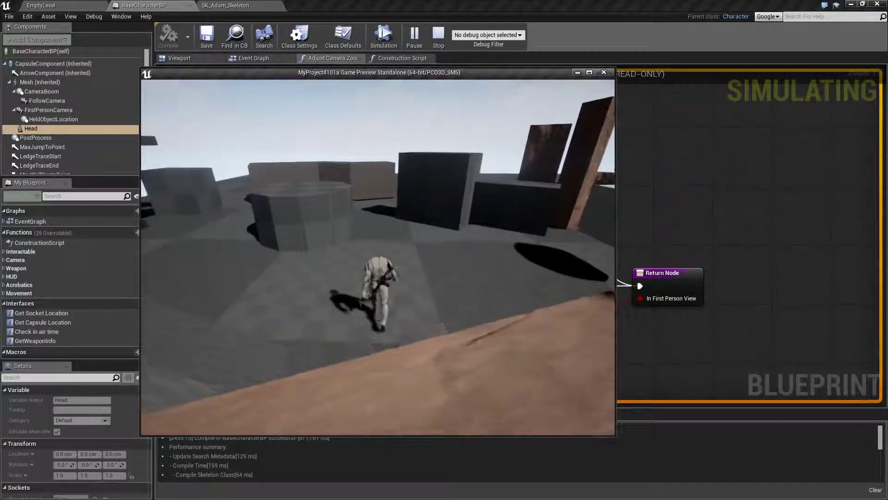
Step: Stop the play test and select the Set Owner No See node with its Head and getter inputs
key(Escape)
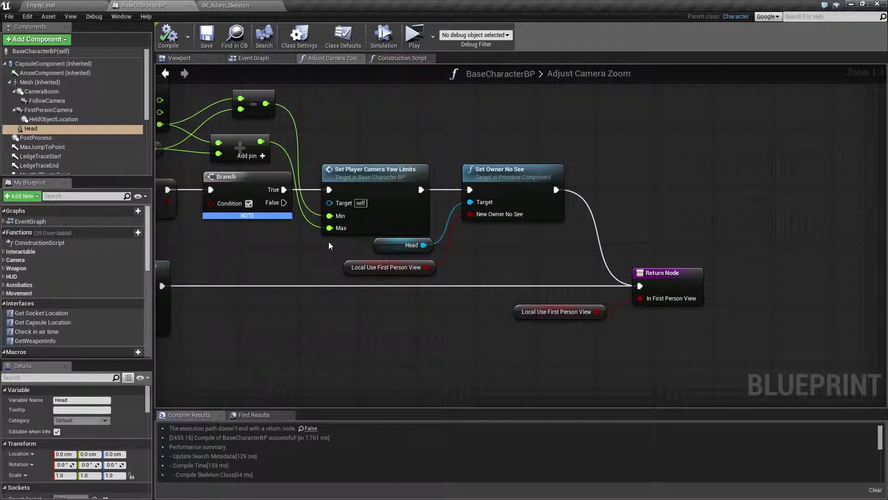
drag(337, 253, 461, 272)
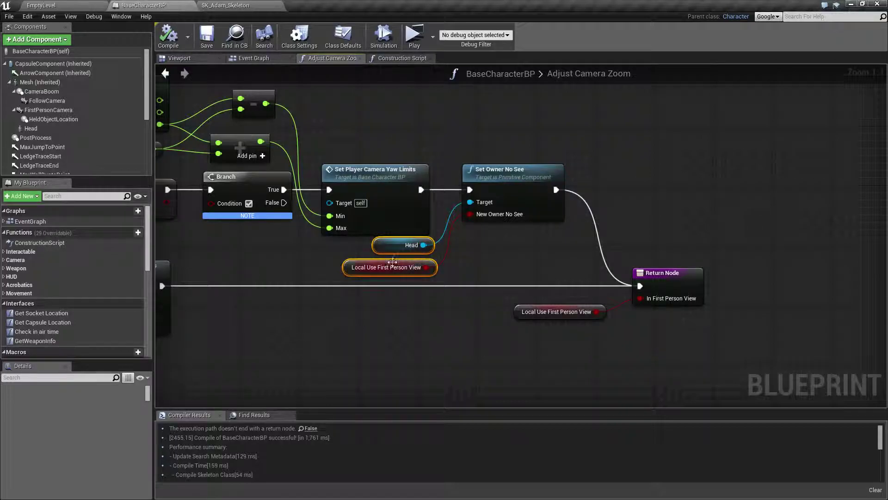
drag(434, 149, 490, 282)
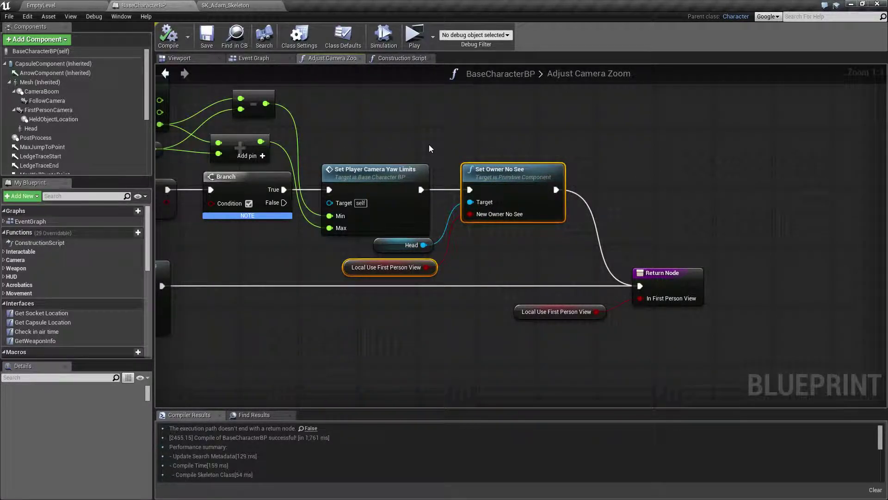
drag(430, 145, 515, 276)
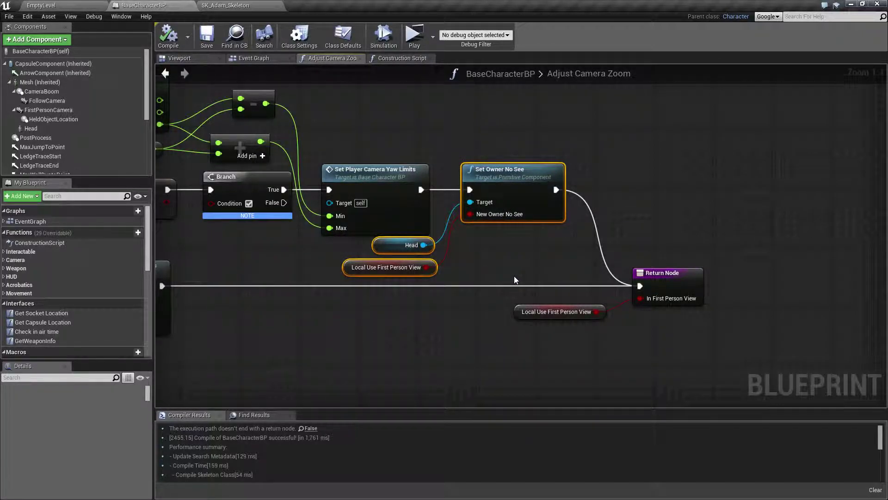
key(Delete)
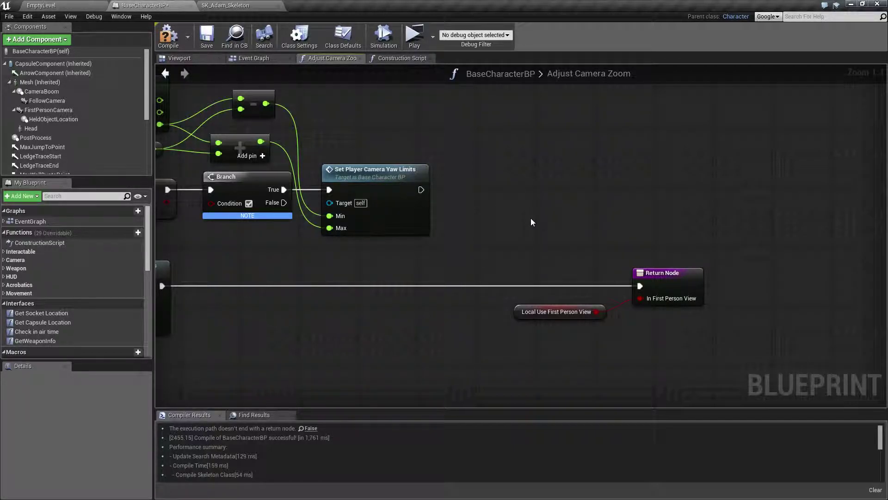
right_click(531, 218)
click(540, 170)
key(ctrl+z)
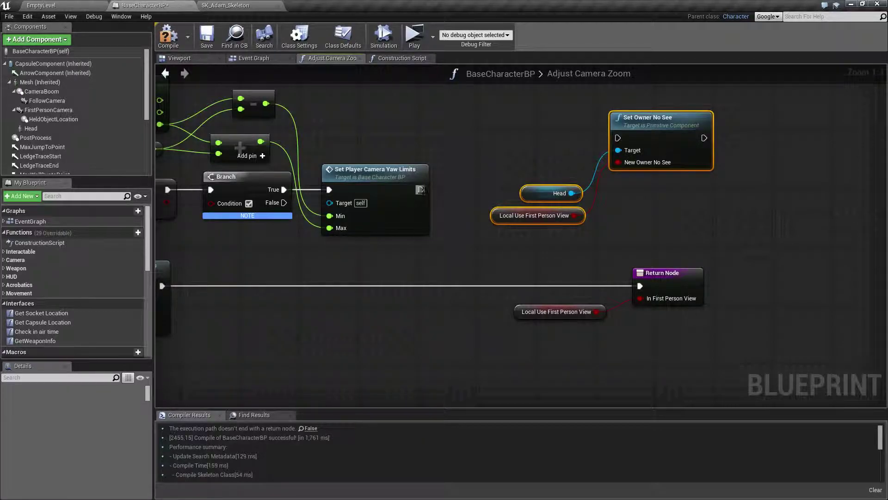
Step: Wire both Set Player Camera Yaw Limits exec outputs into Set Owner No See, then into the Return Node
drag(421, 190, 618, 138)
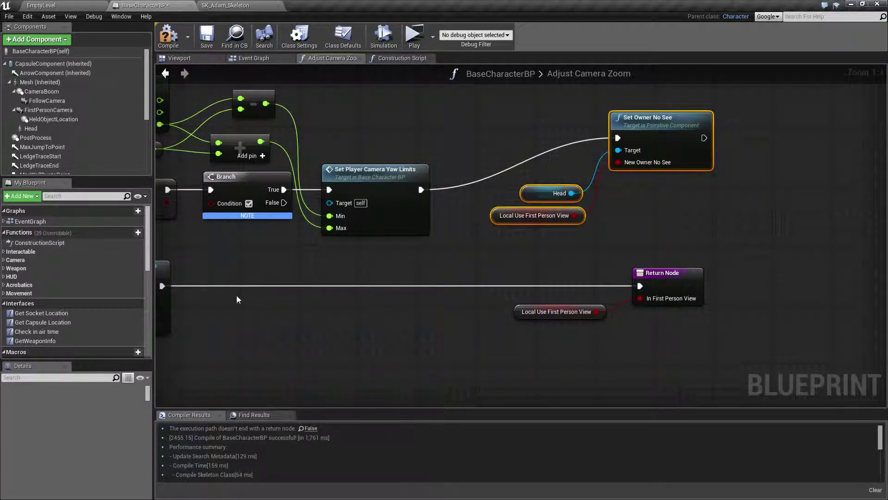
drag(160, 286, 638, 138)
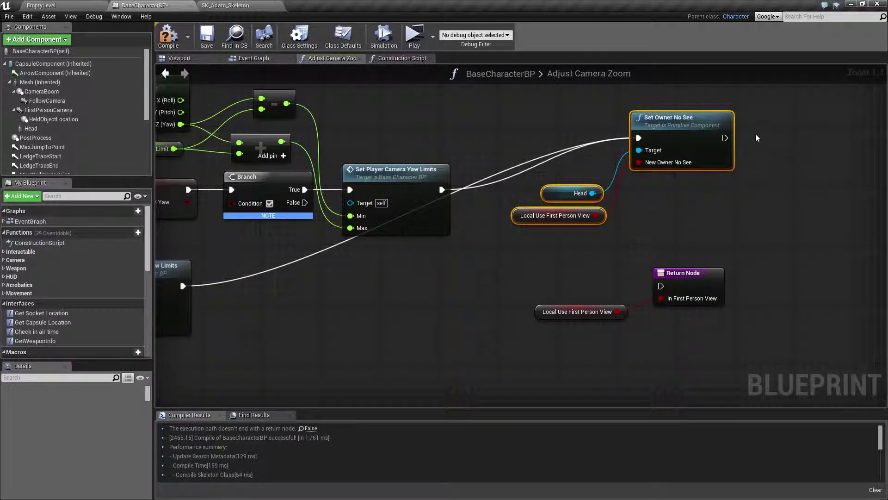
drag(724, 137, 661, 286)
Step: Move the Set Owner No See group onto the lower path and shift the Return Node right
drag(552, 106, 634, 218)
drag(661, 122, 501, 270)
drag(587, 248, 675, 322)
drag(611, 314, 648, 314)
click(495, 371)
right_drag(495, 371, 668, 267)
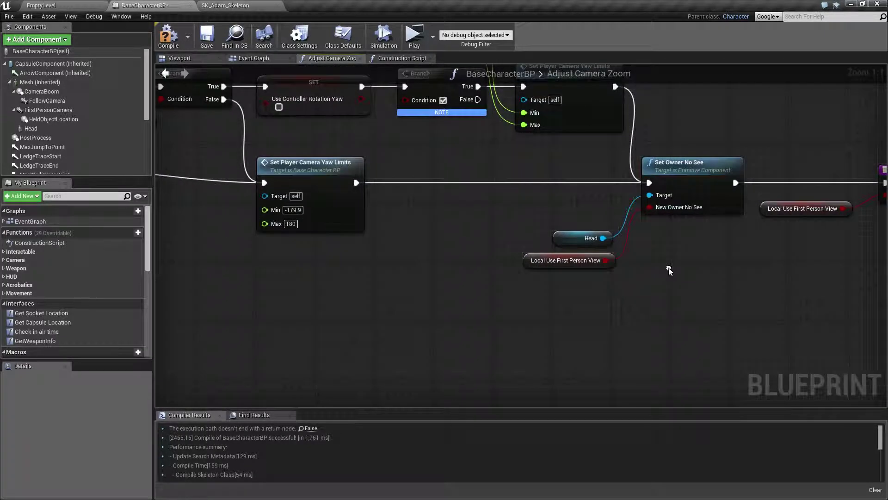
scroll(487, 265, down, 2)
right_drag(460, 301, 445, 352)
Step: Save the character blueprint, then play-test running and jumping, scrolling back out to third person
key(ctrl+s)
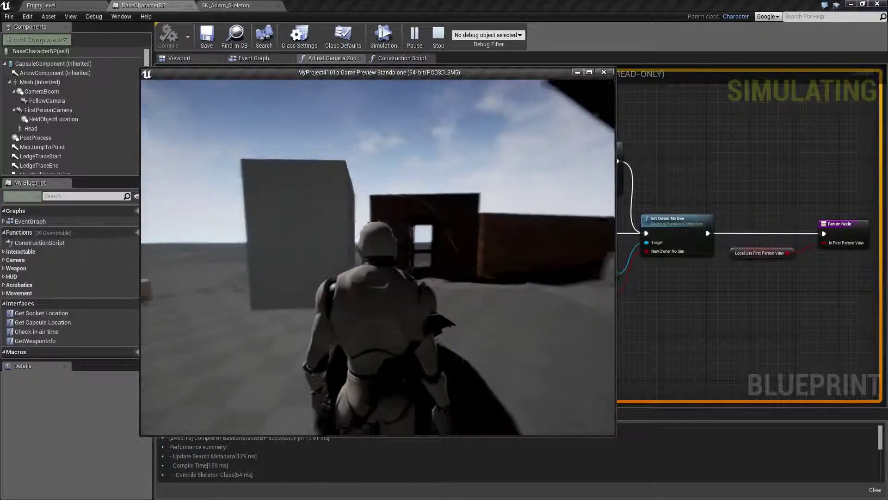
key(w)
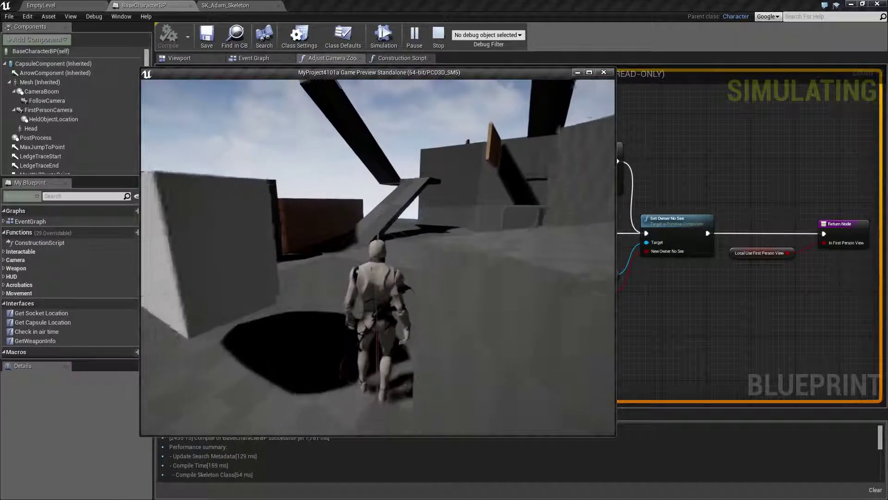
key(space)
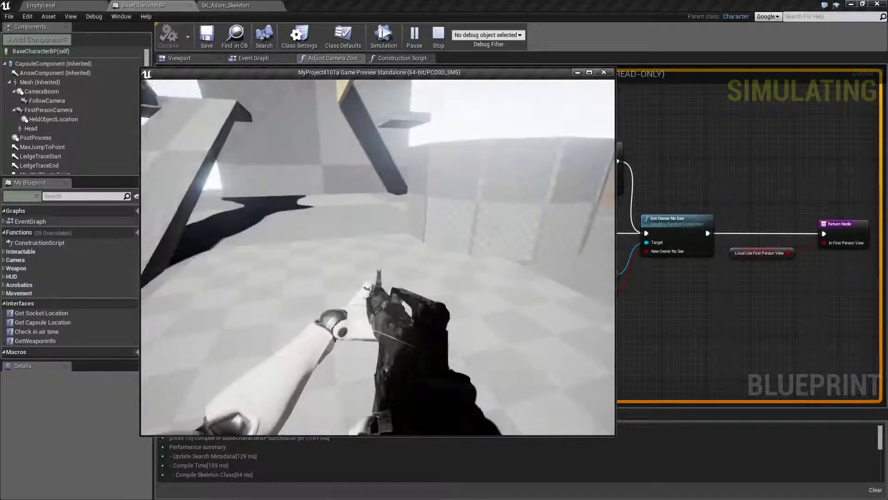
scroll(377, 257, down, 2)
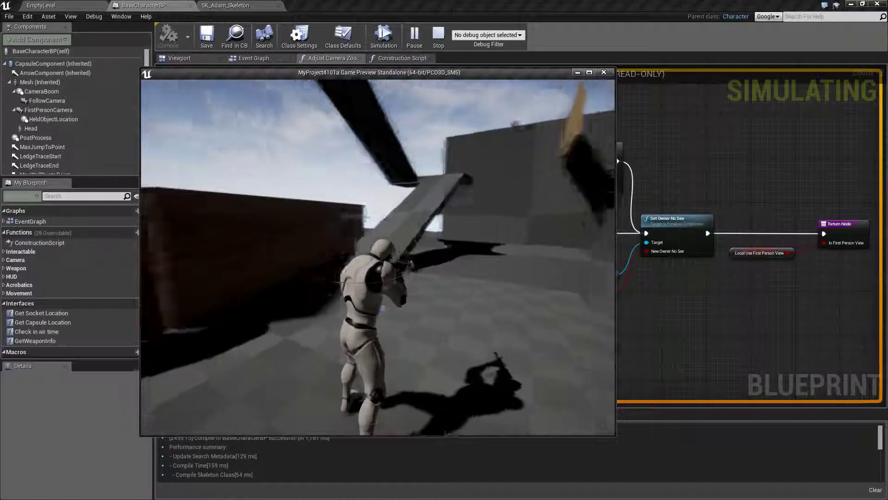